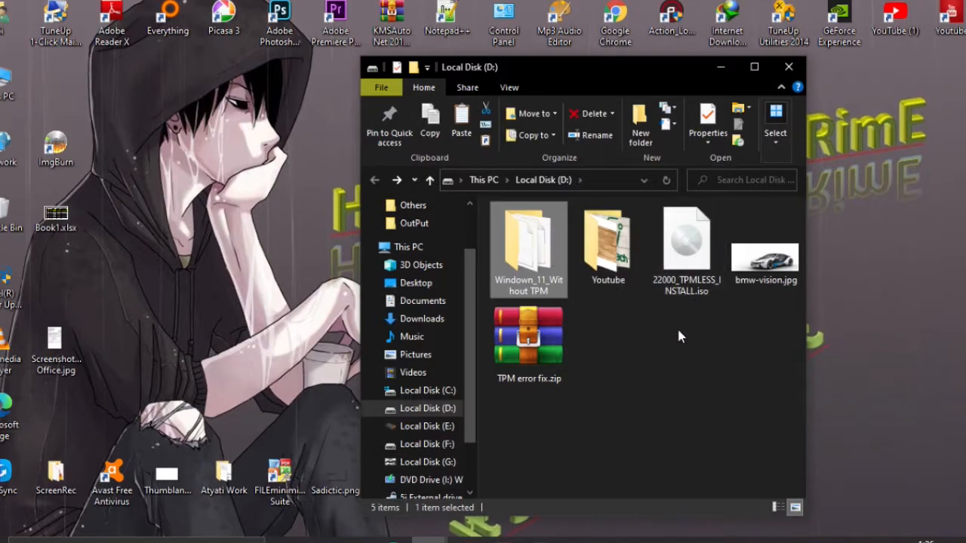
- Replace the Rufus page with a blank browser tab and minimise the browser
click(679, 331)
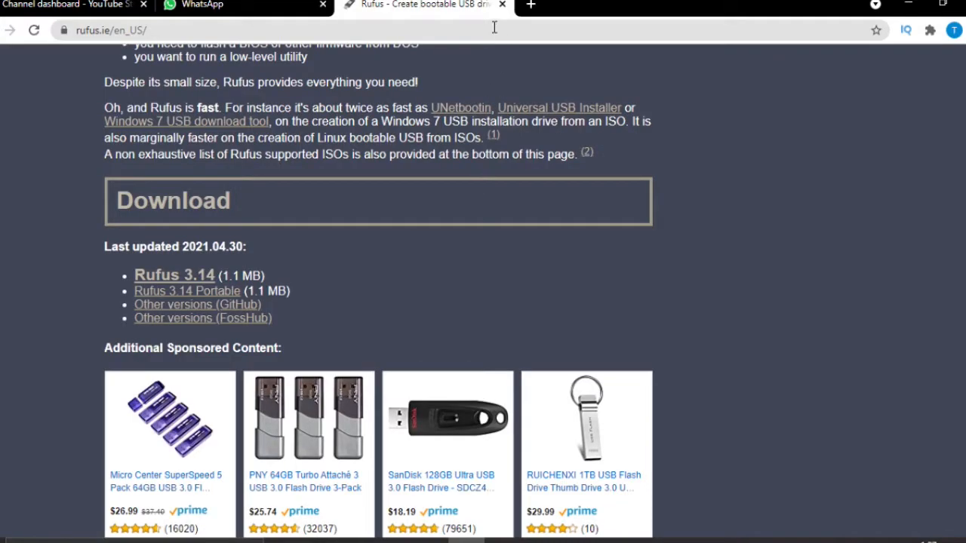
click(531, 5)
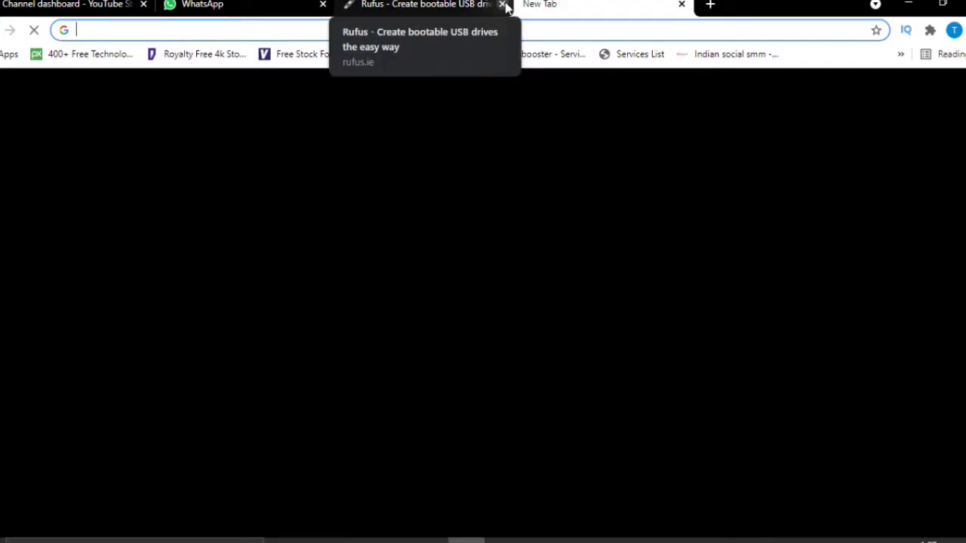
click(502, 4)
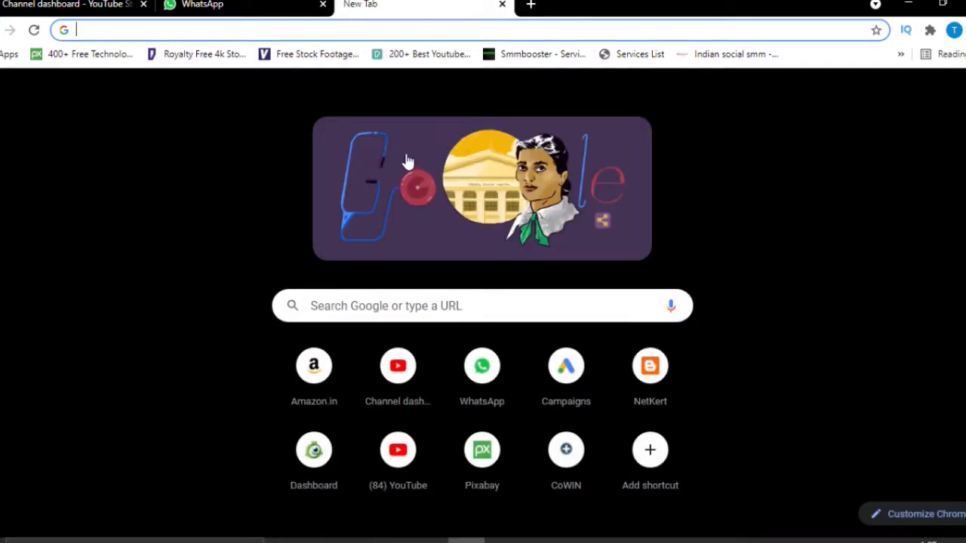
click(910, 4)
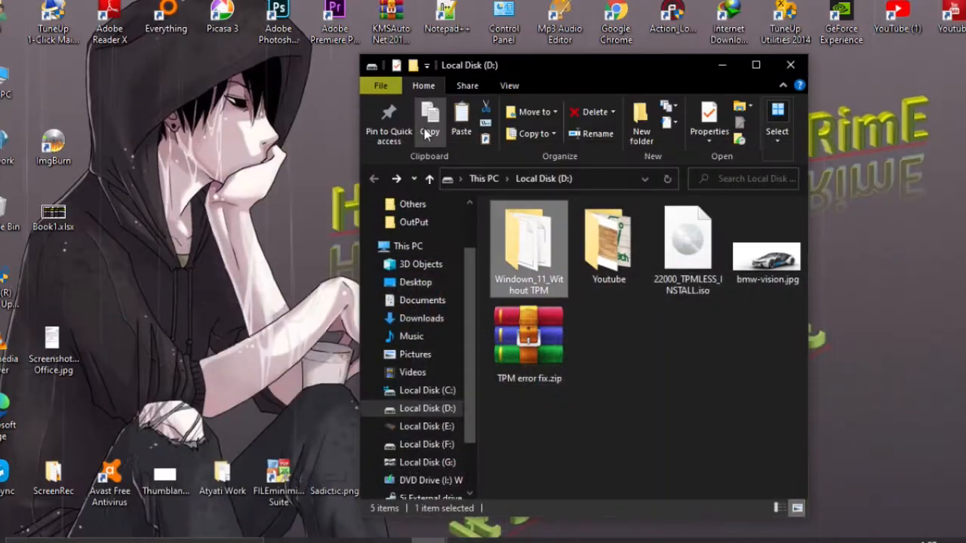
right_click(197, 155)
click(222, 198)
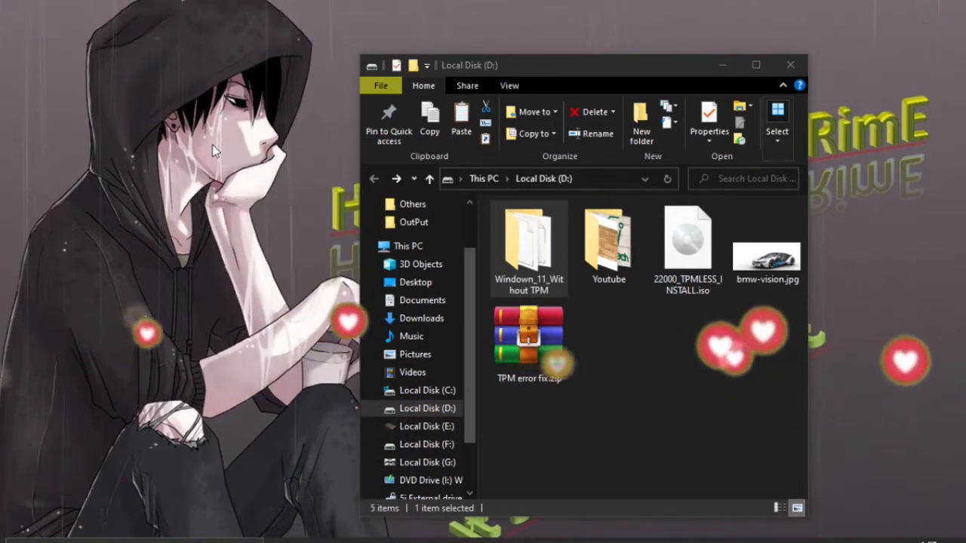
right_click(213, 146)
click(234, 193)
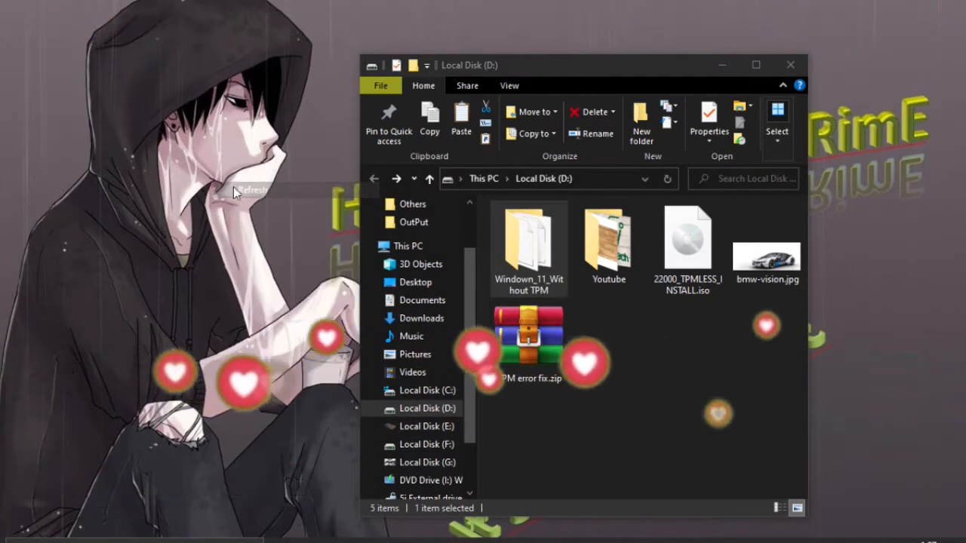
right_click(224, 149)
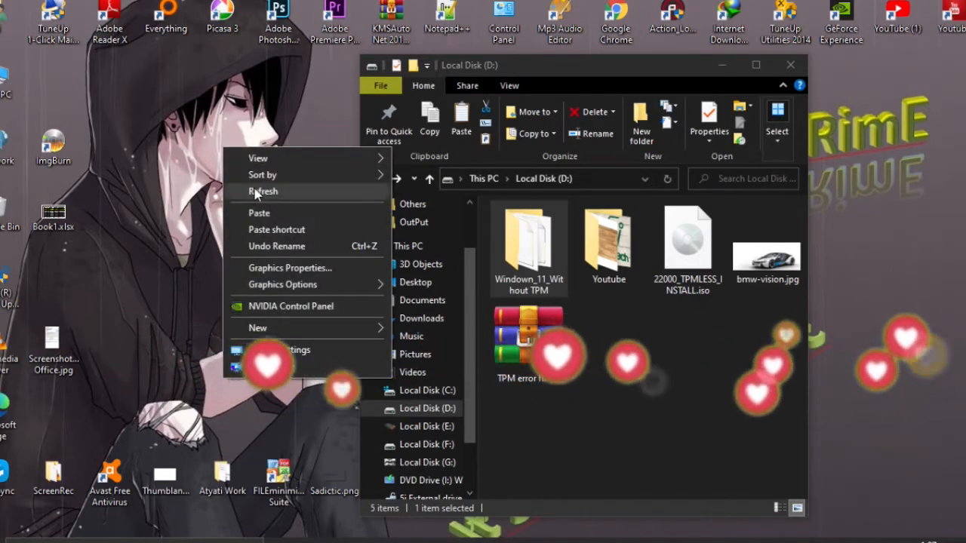
click(255, 192)
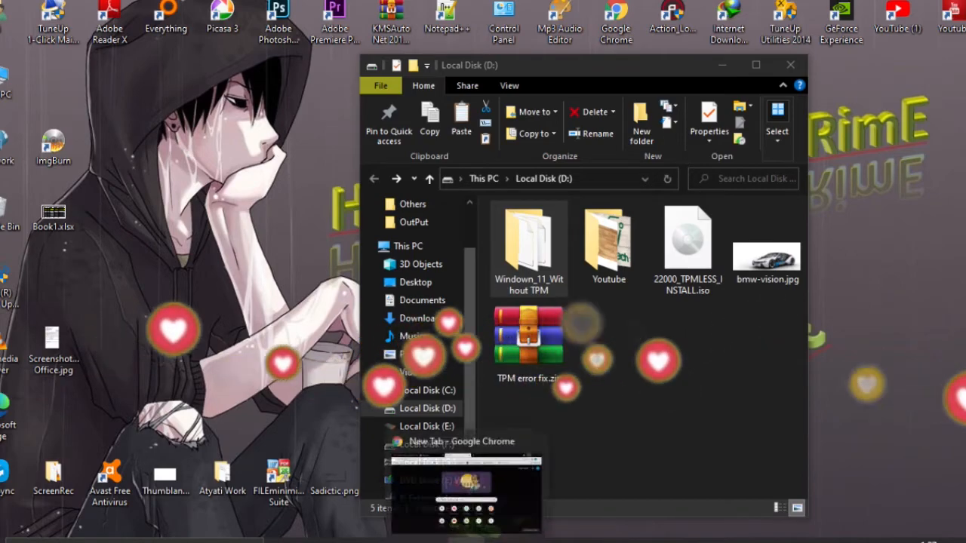
- Switch to Chrome and open the website imgburn.com
click(465, 540)
click(416, 29)
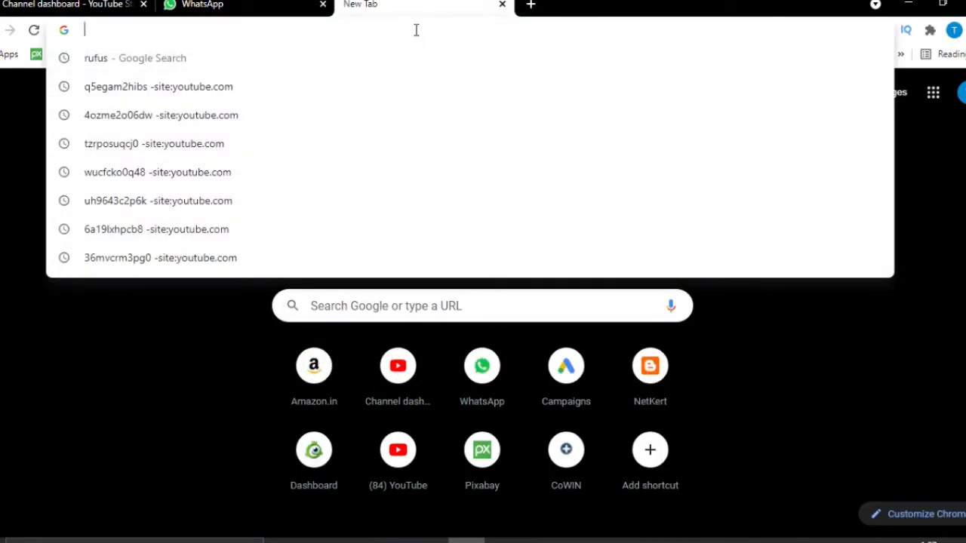
text(imgbu)
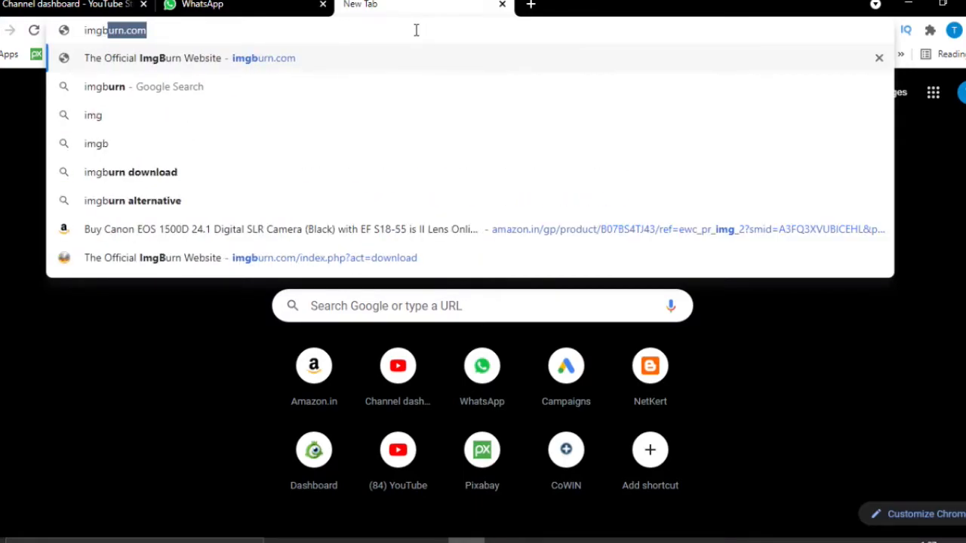
text(rn.com)
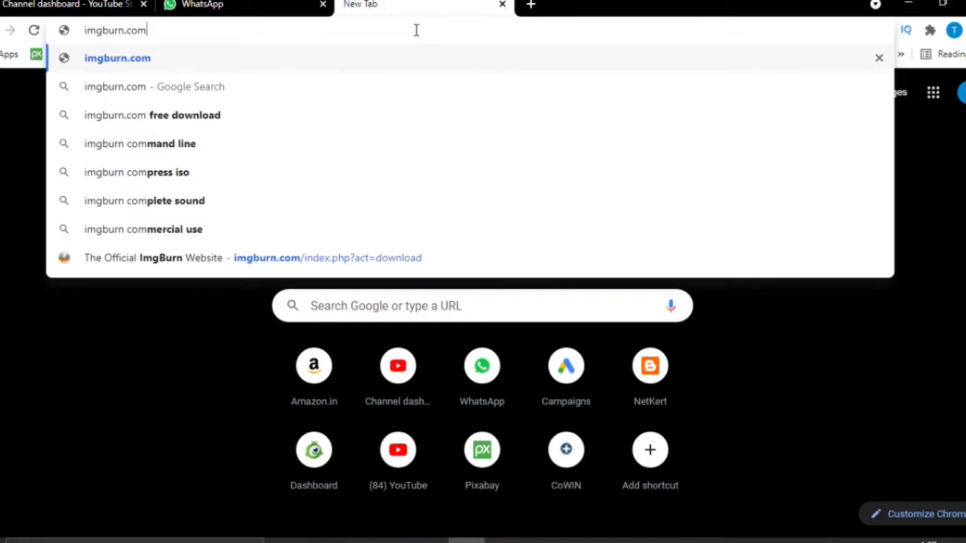
key(Return)
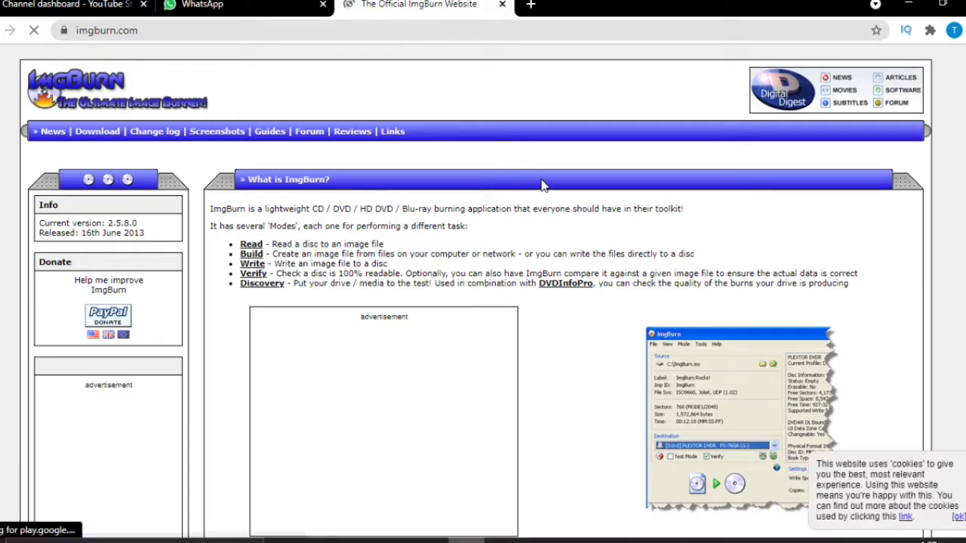
- Look through the ImgBurn home page and open the site's download page
scroll(571, 264, down, 4)
scroll(571, 266, down, 8)
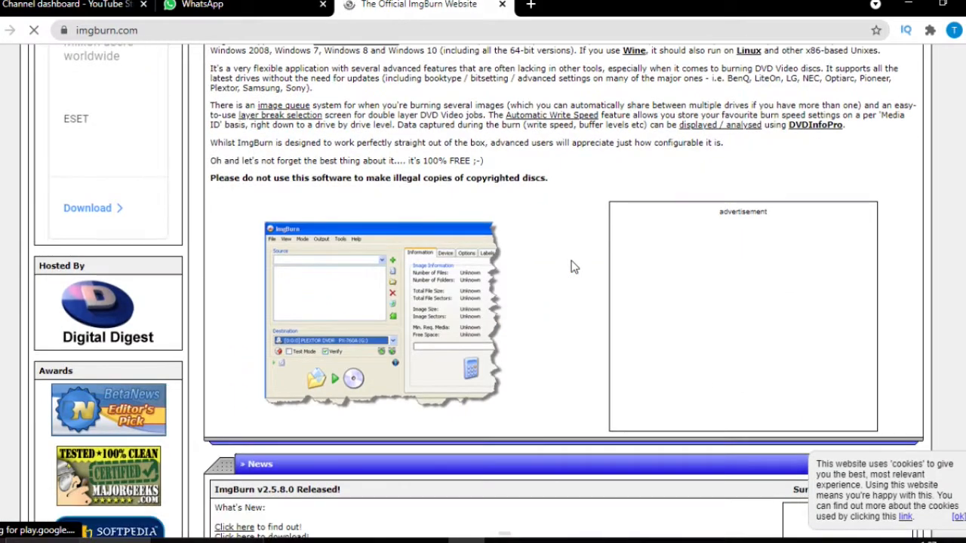
scroll(571, 266, down, 2)
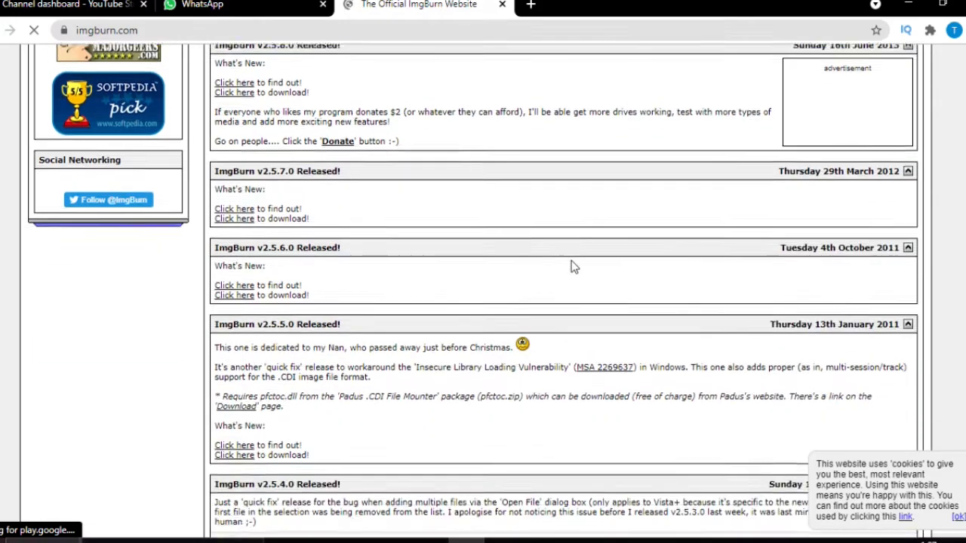
scroll(572, 266, down, 2)
scroll(571, 265, down, 3)
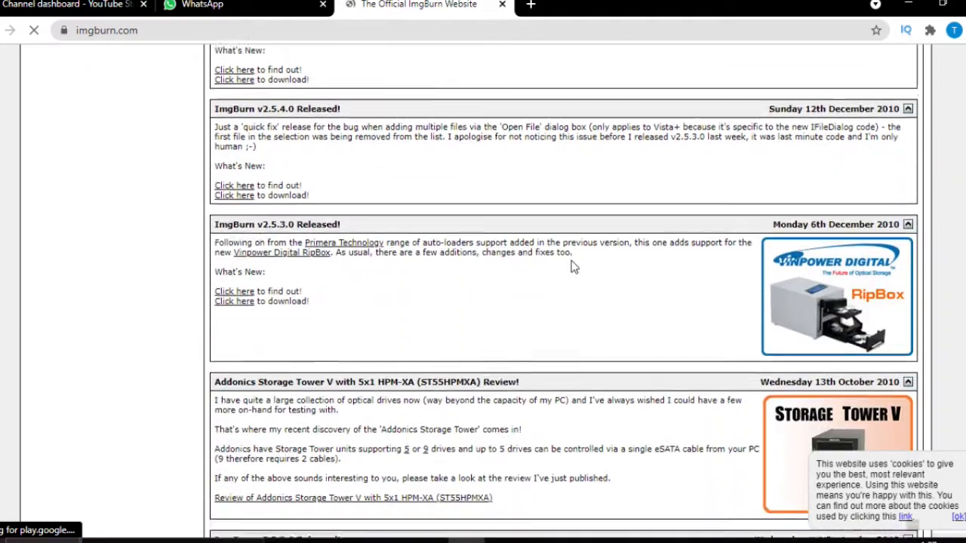
scroll(571, 266, up, 20)
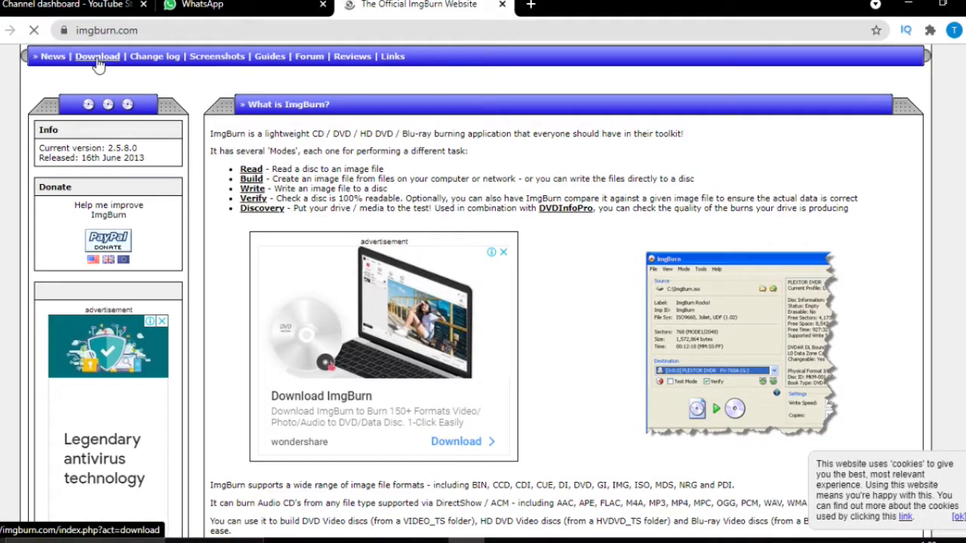
click(98, 59)
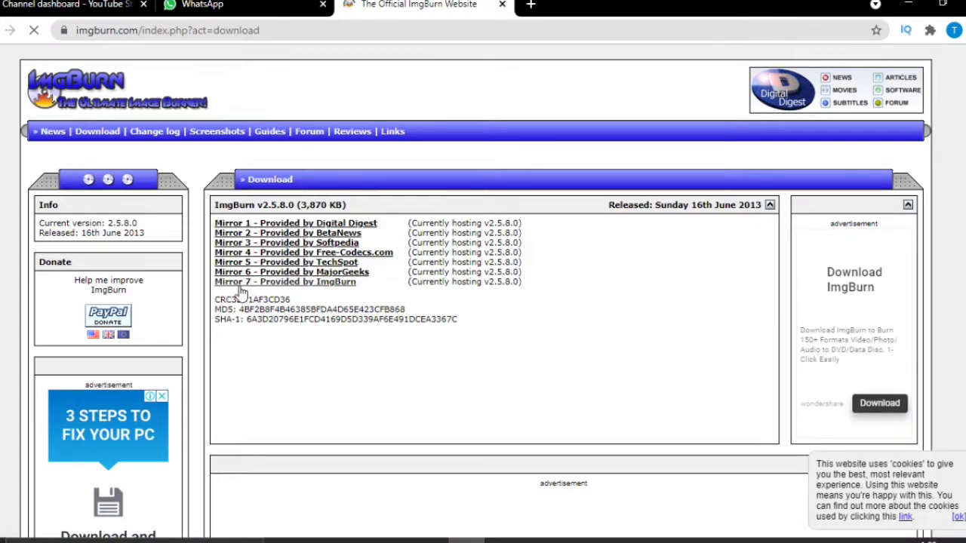
- Try to download ImgBurn v2.5.8.0 from Mirror 7, cancel the duplicate download and minimise the browser
click(330, 285)
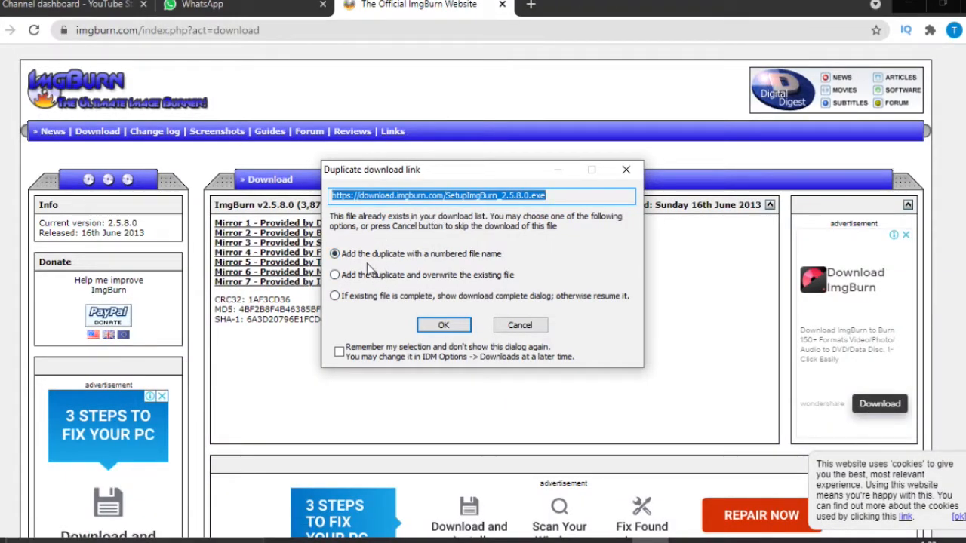
click(513, 326)
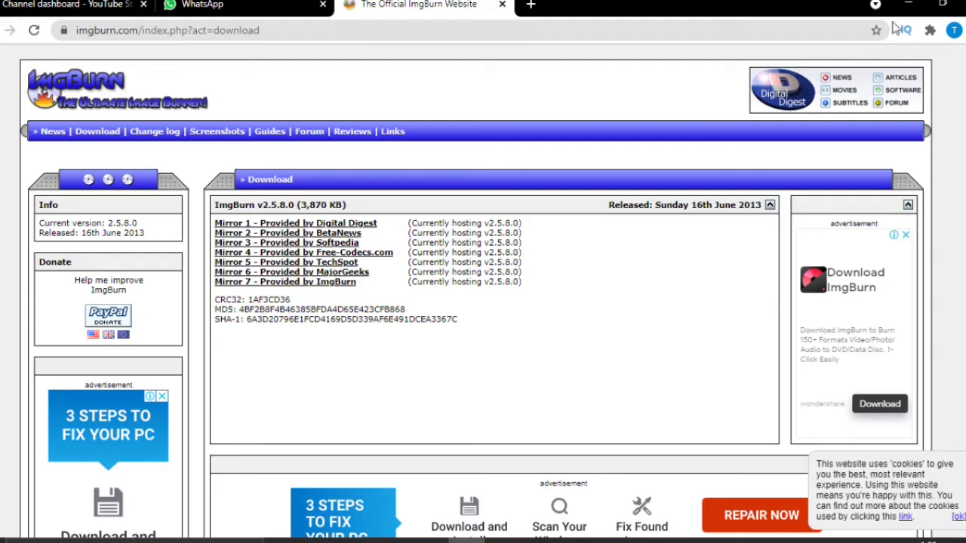
click(909, 6)
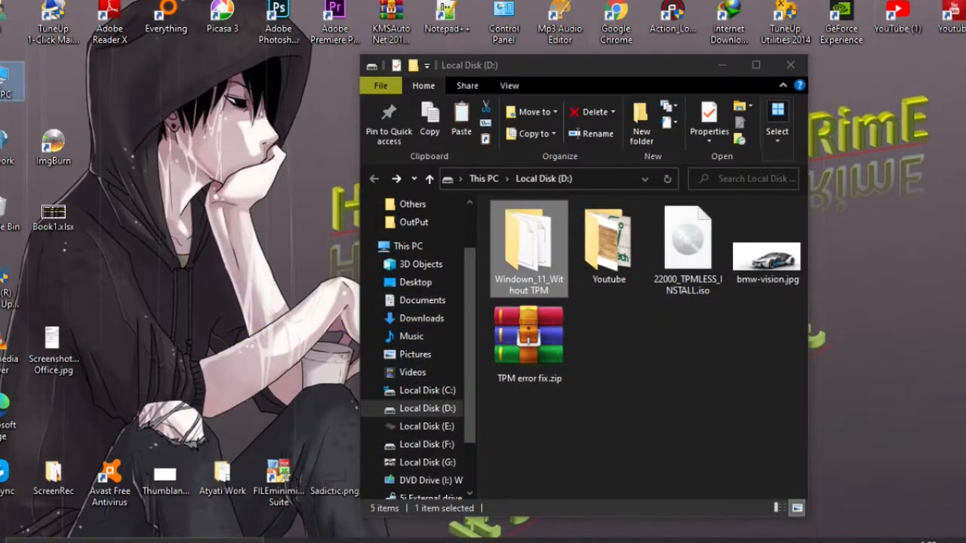
- Locate the installer SetupImgBurn_2.5.8.0.exe in the Programs folder under Downloads, then minimise that window
key(super+e)
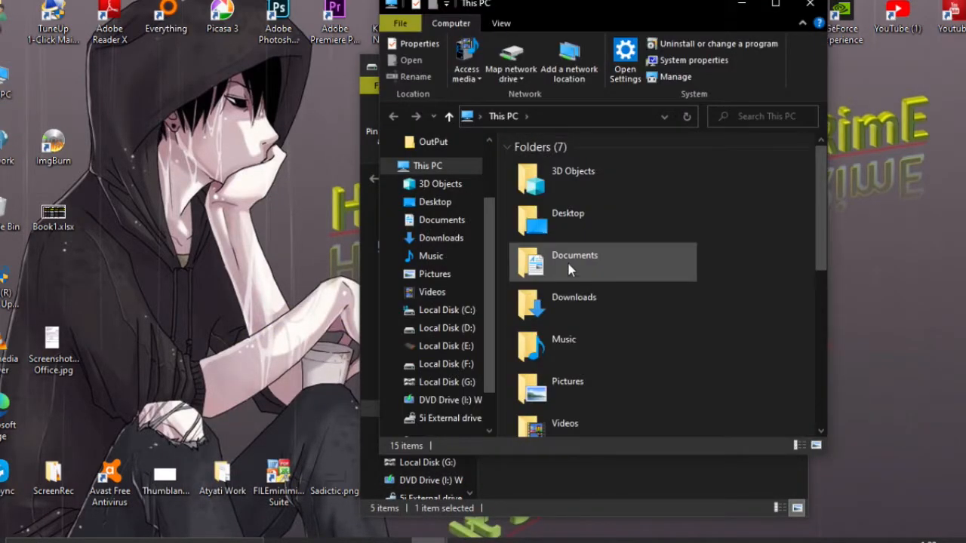
click(571, 301)
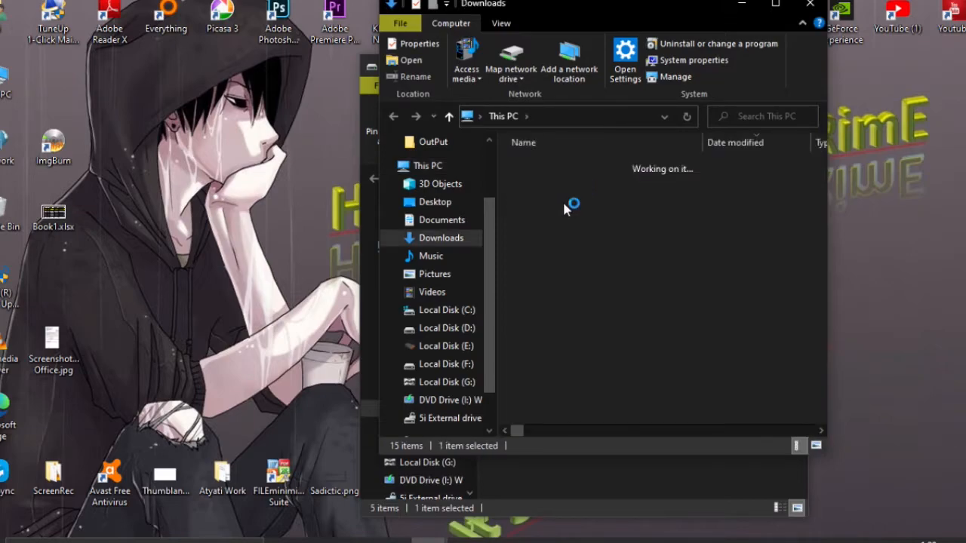
double_click(551, 188)
click(548, 229)
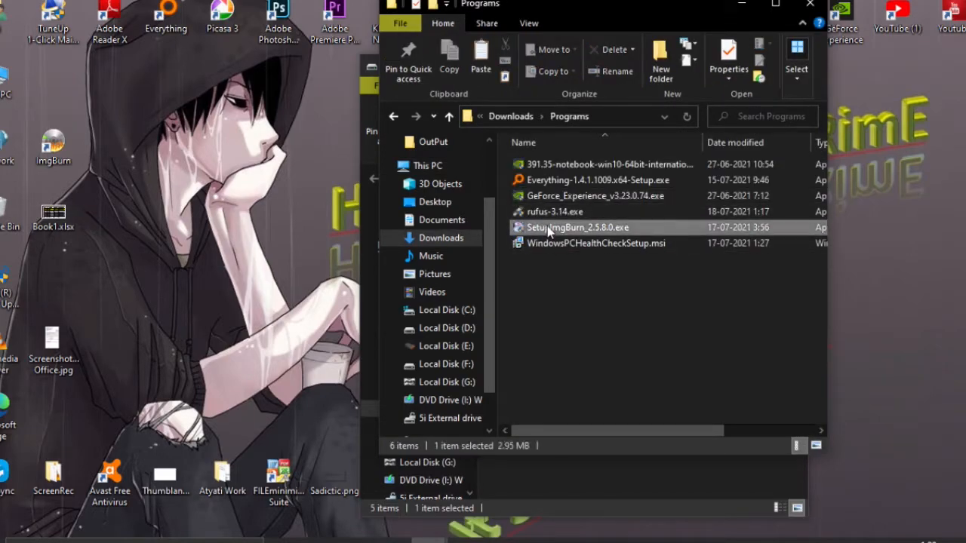
click(47, 148)
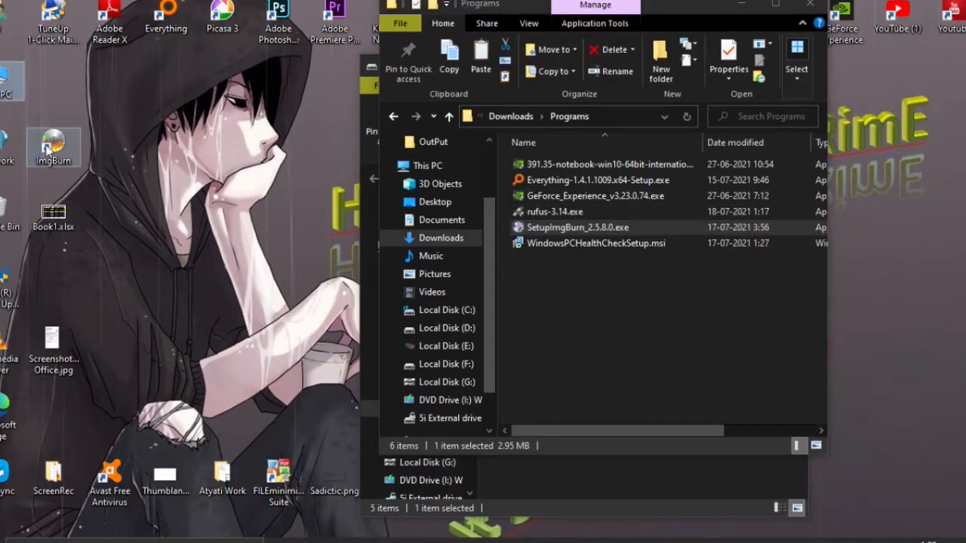
click(742, 6)
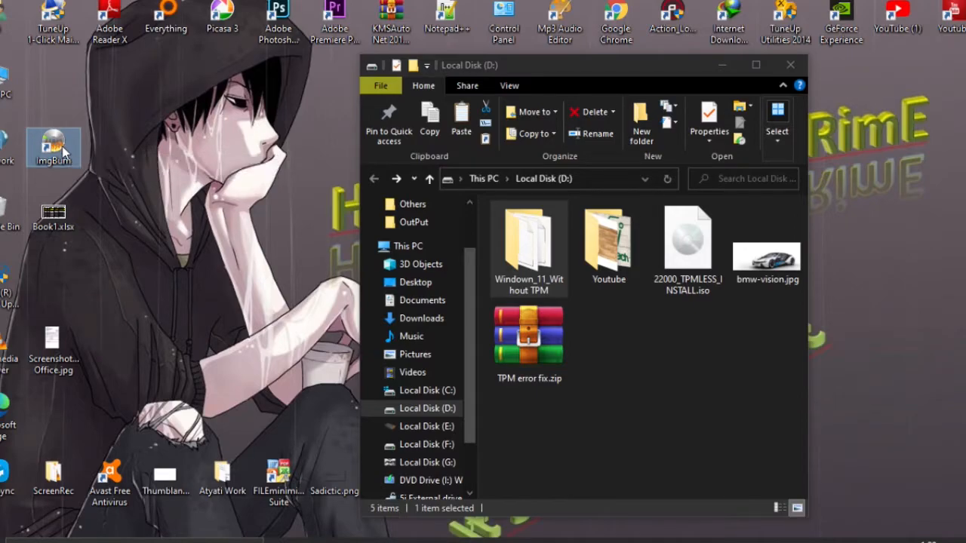
- Launch ImgBurn from the desktop and choose to create an image file from files/folders
double_click(64, 154)
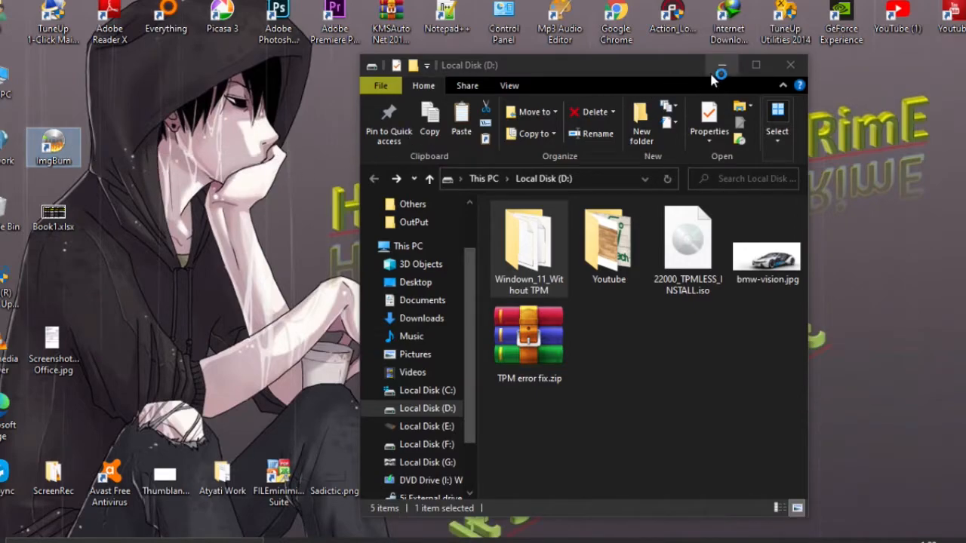
click(734, 68)
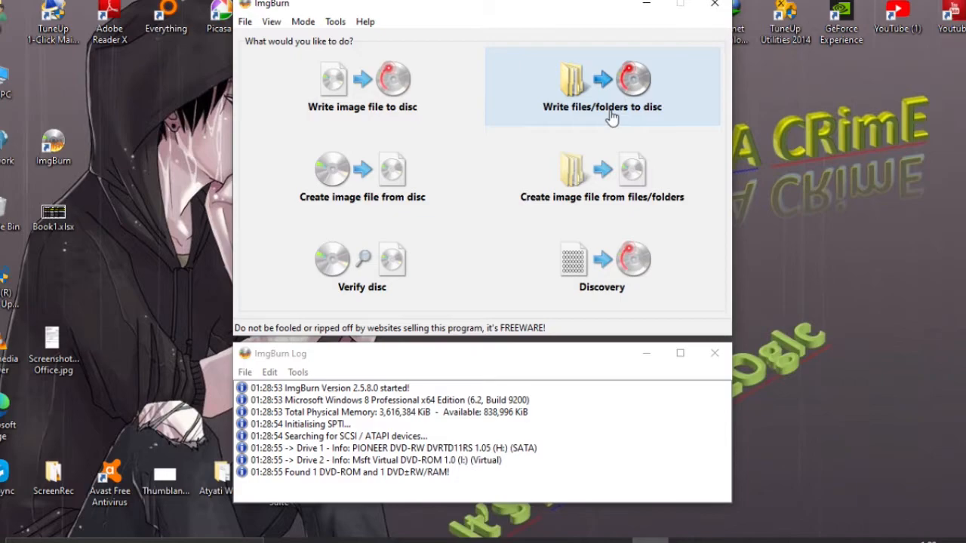
click(602, 181)
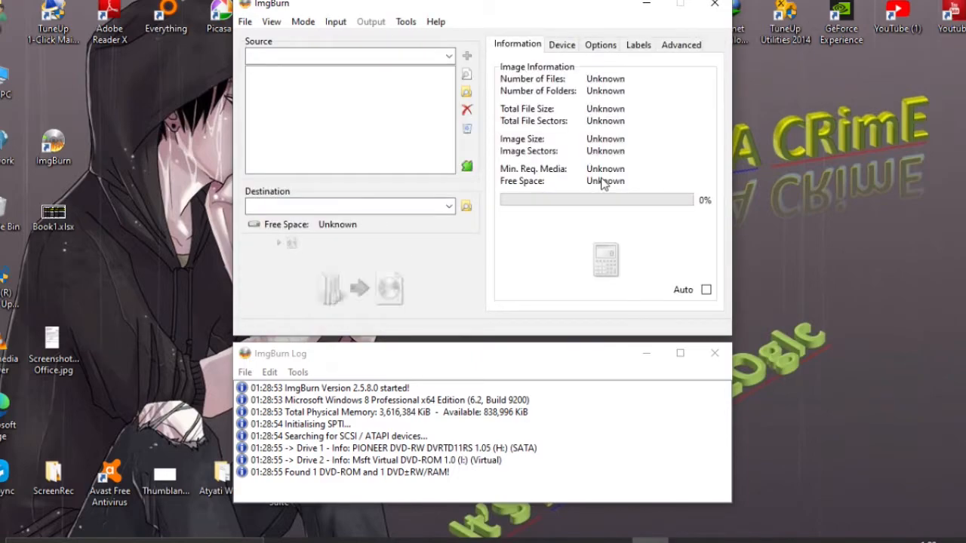
- Add the folder Windown_11_Without TPM from Local Disk (D:) as the source for the image
click(247, 21)
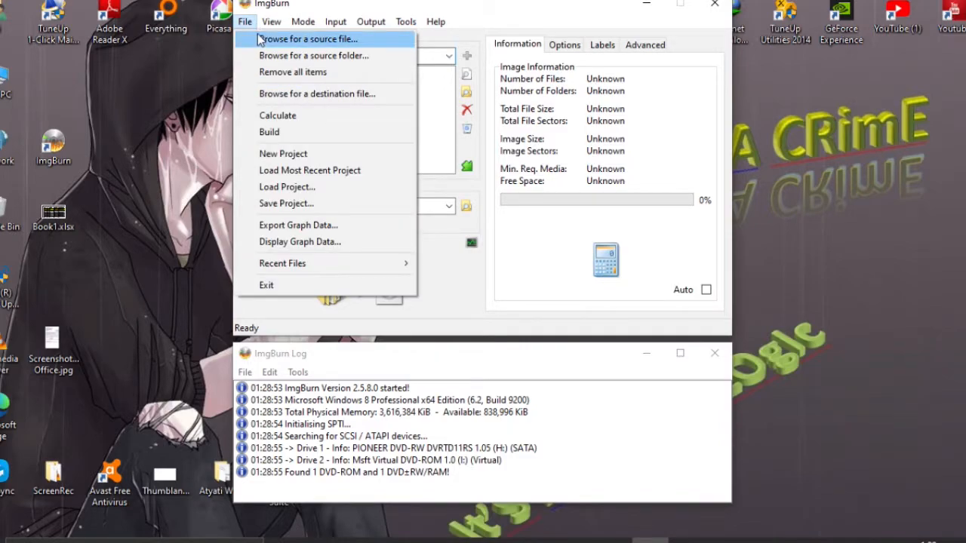
click(325, 60)
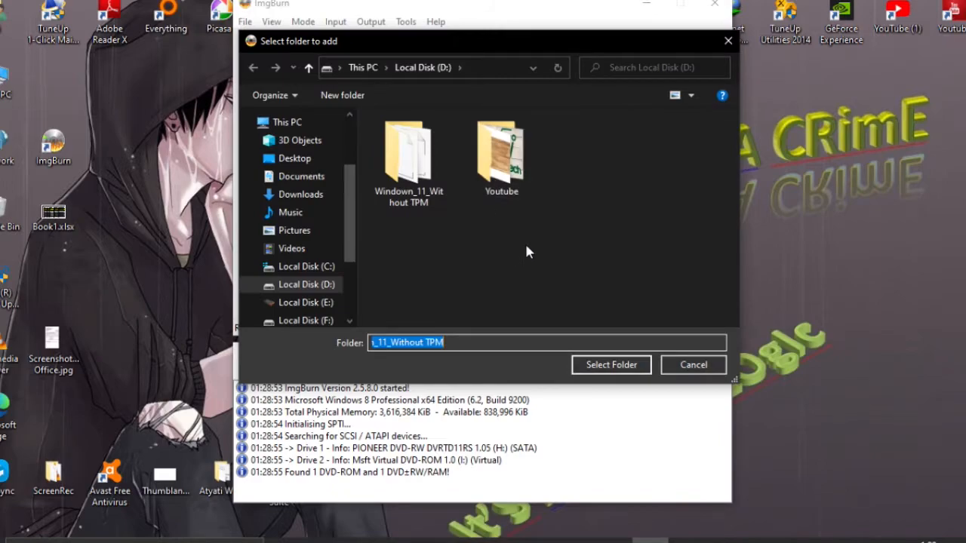
drag(482, 42, 537, 36)
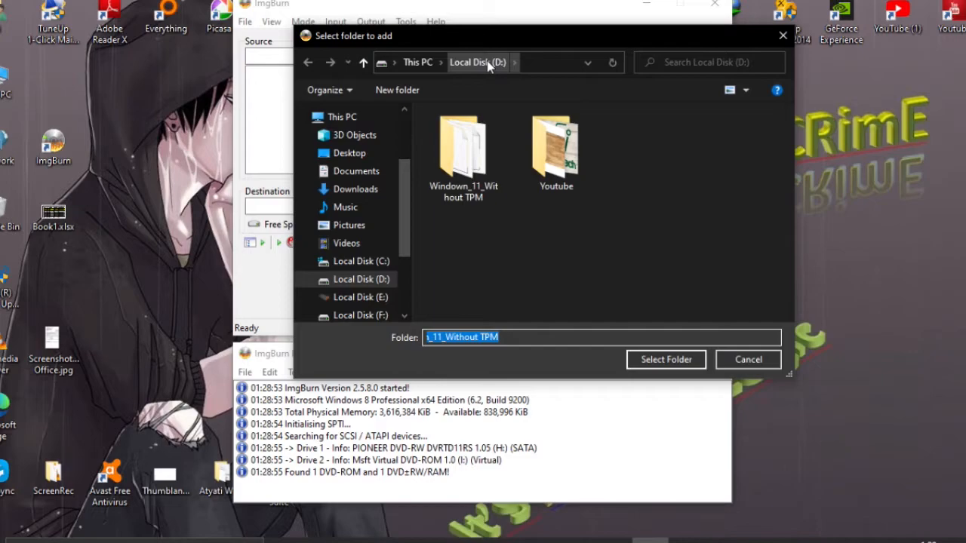
double_click(465, 164)
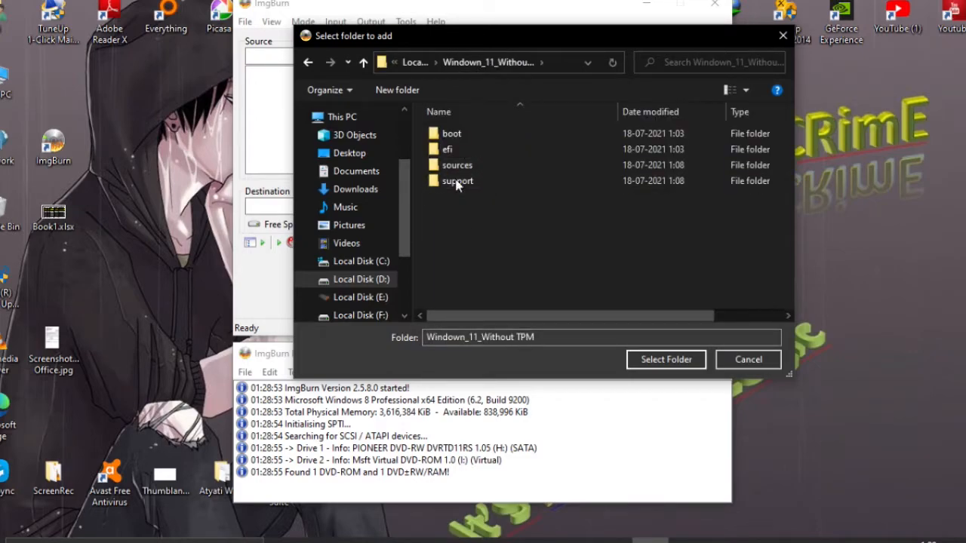
click(309, 62)
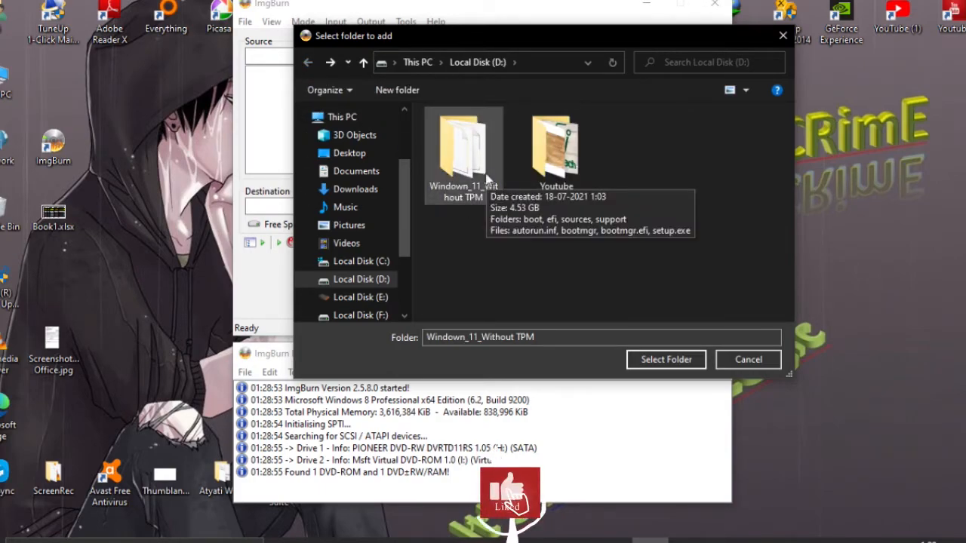
click(664, 360)
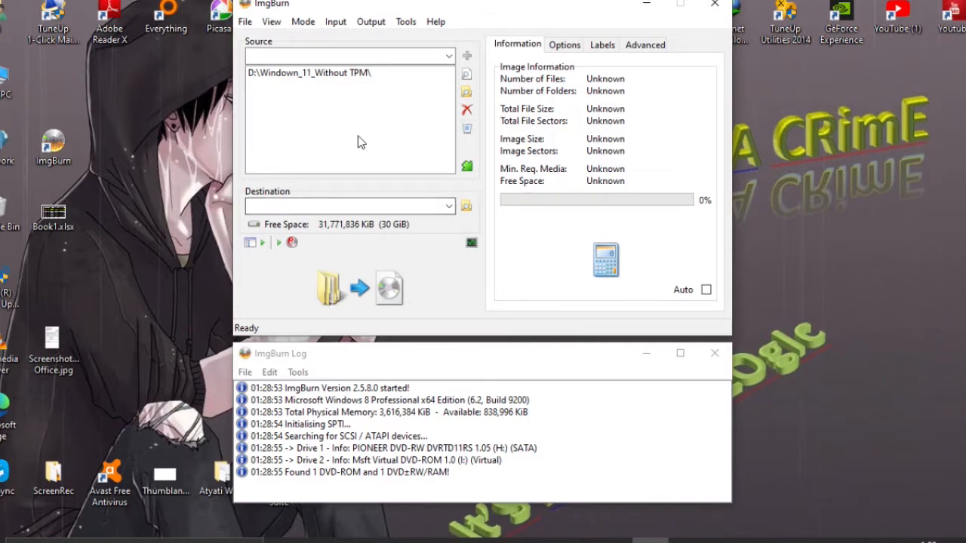
- Set the image destination to an ISO file named Windown_11_Without TPM mmm on Local Disk (D:)
click(466, 209)
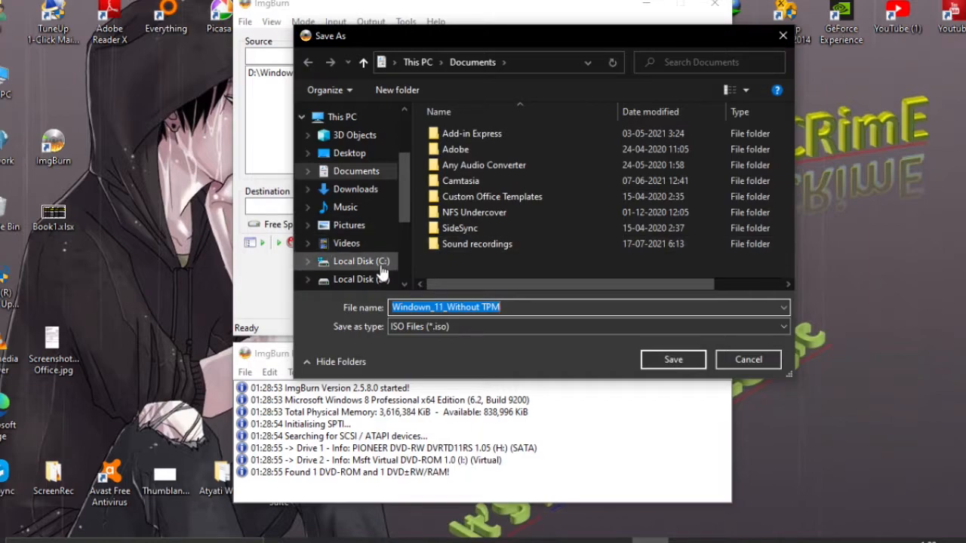
click(379, 279)
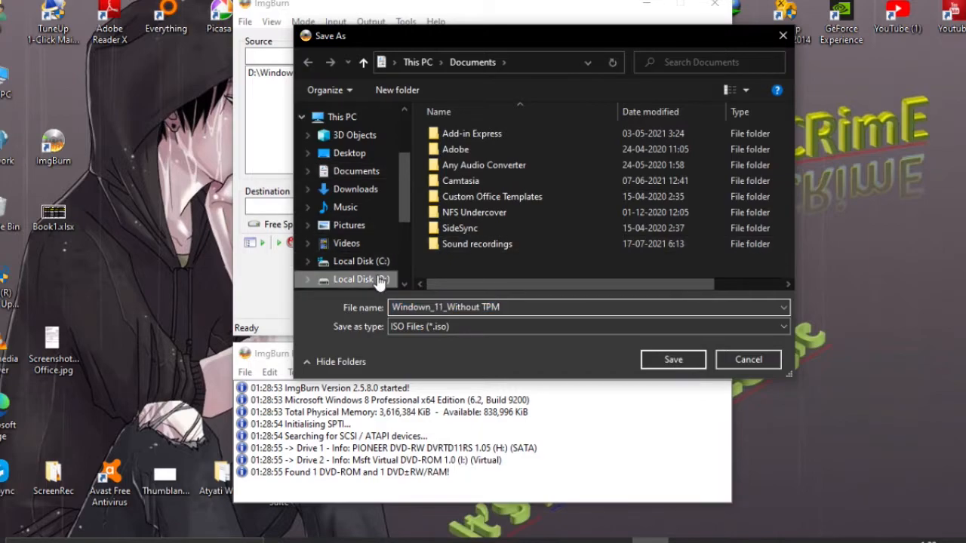
click(519, 306)
click(518, 306)
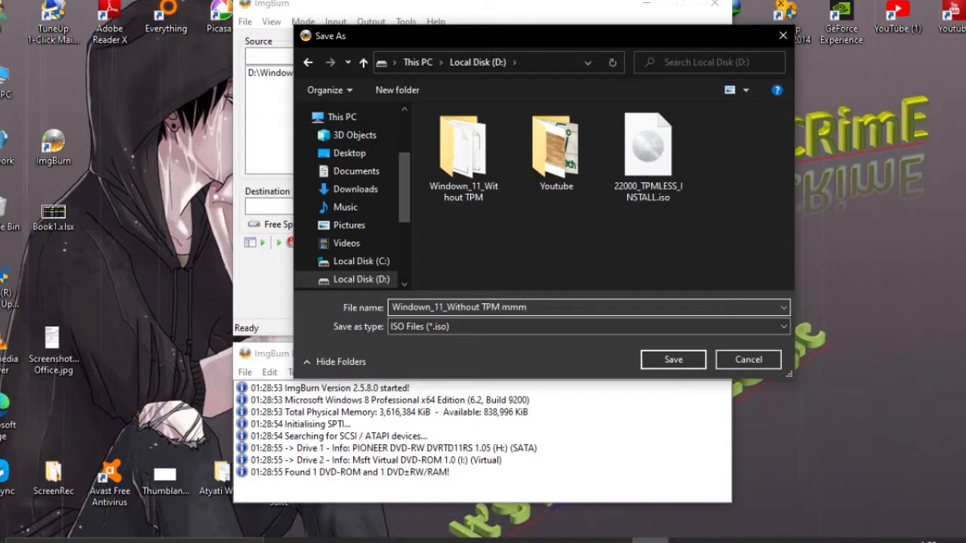
click(661, 353)
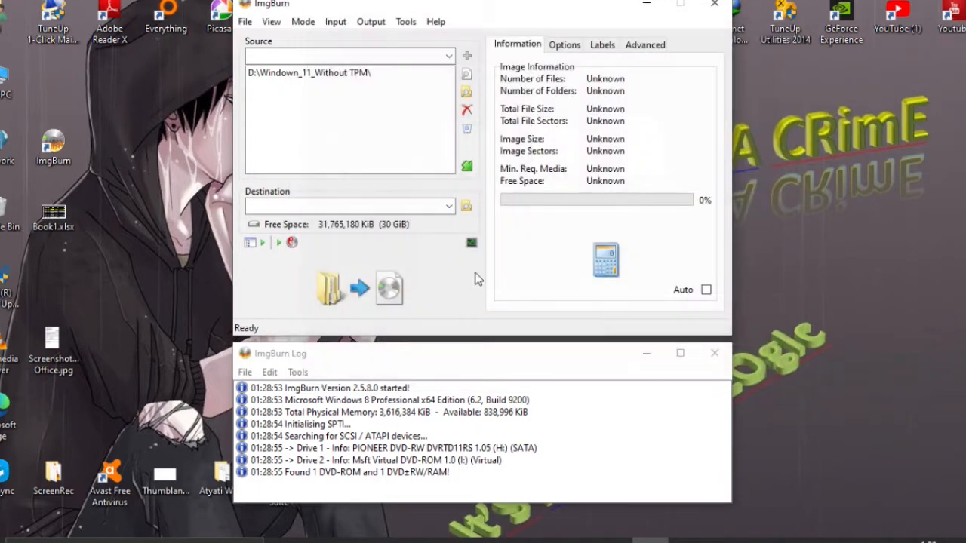
- Start building the image, continuing without a bootable disc setting and accepting the volume label Windown_11_Without TPM
click(358, 291)
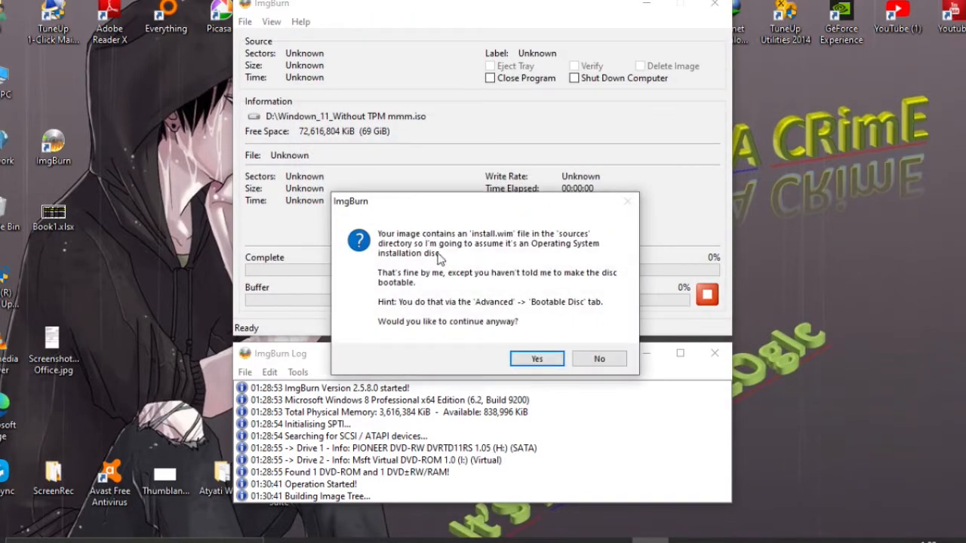
click(539, 359)
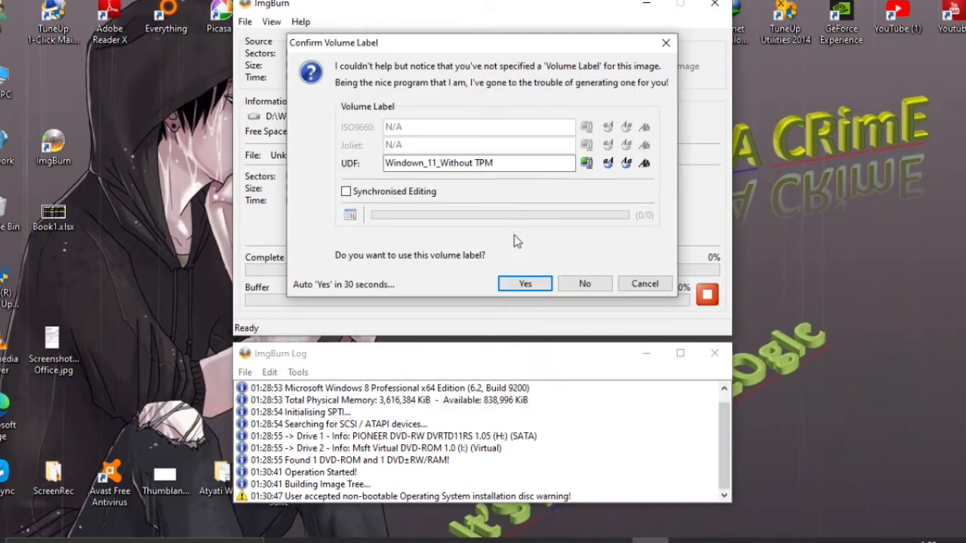
click(525, 284)
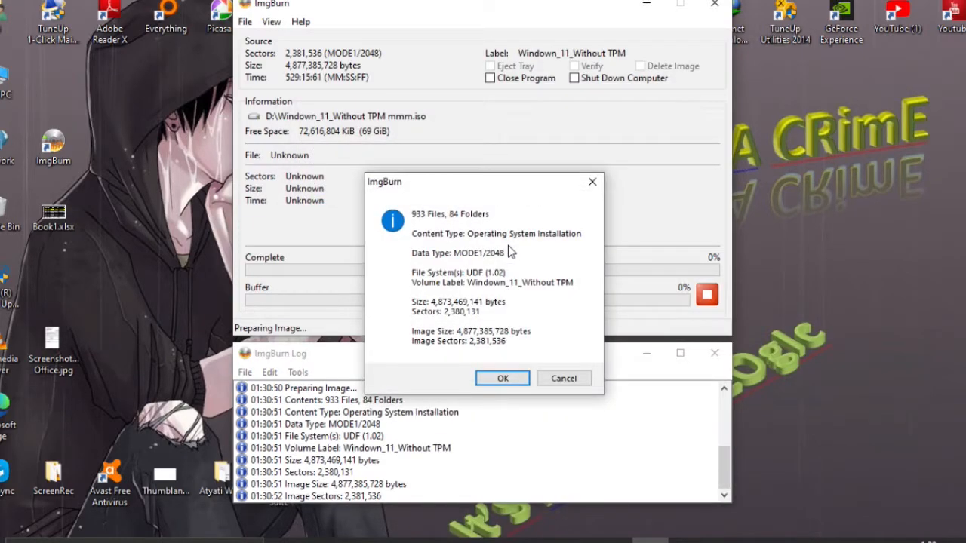
click(502, 379)
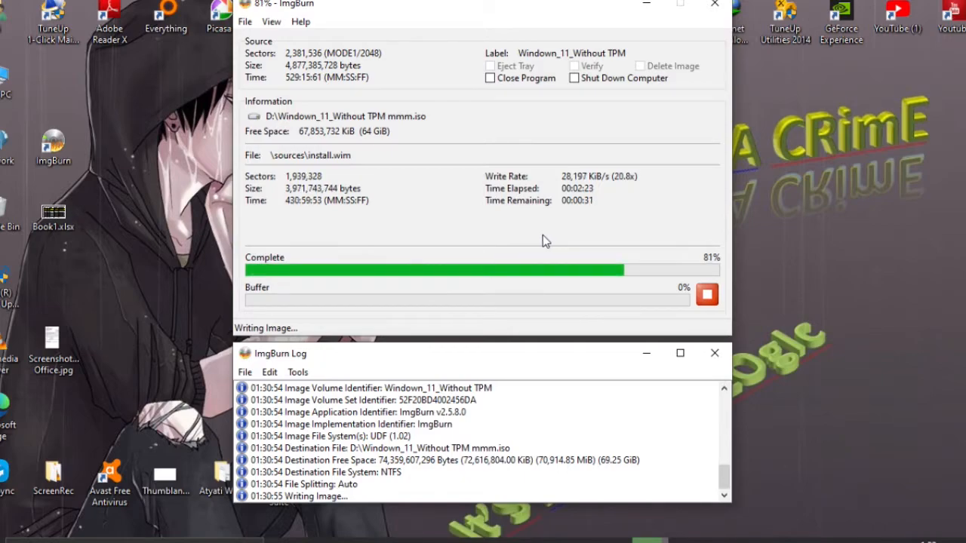
- Bring up the Local Disk (D:) window to check for the ISO file while the image is being written
mouse_move(429, 538)
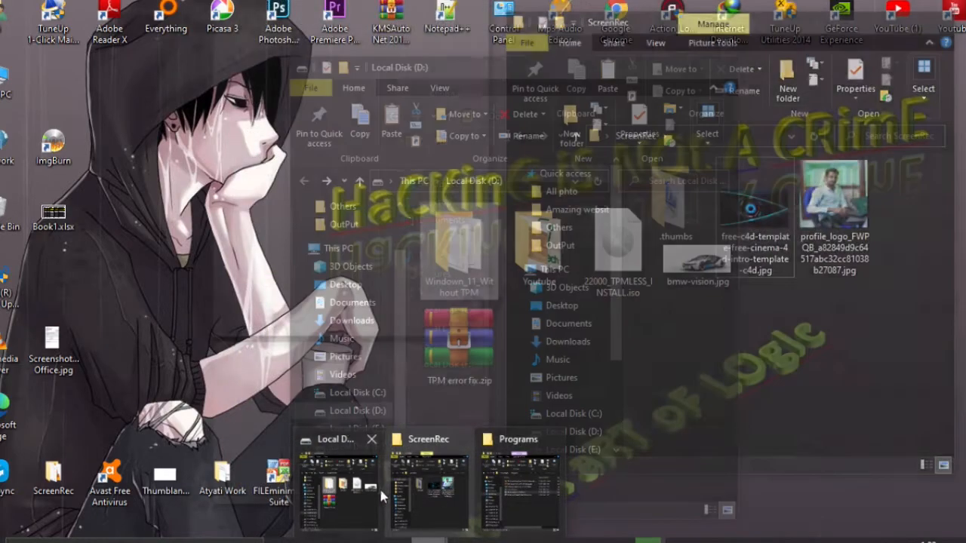
click(355, 487)
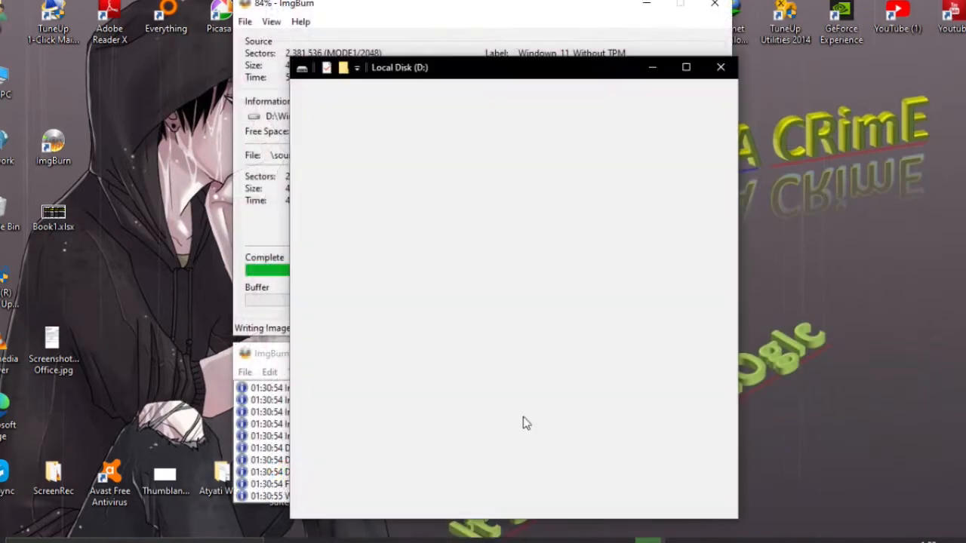
click(634, 392)
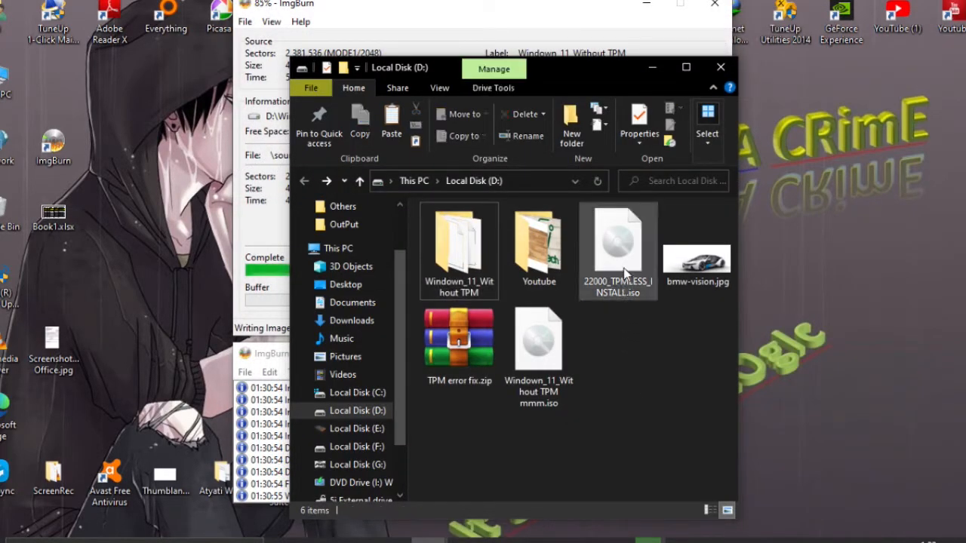
click(686, 67)
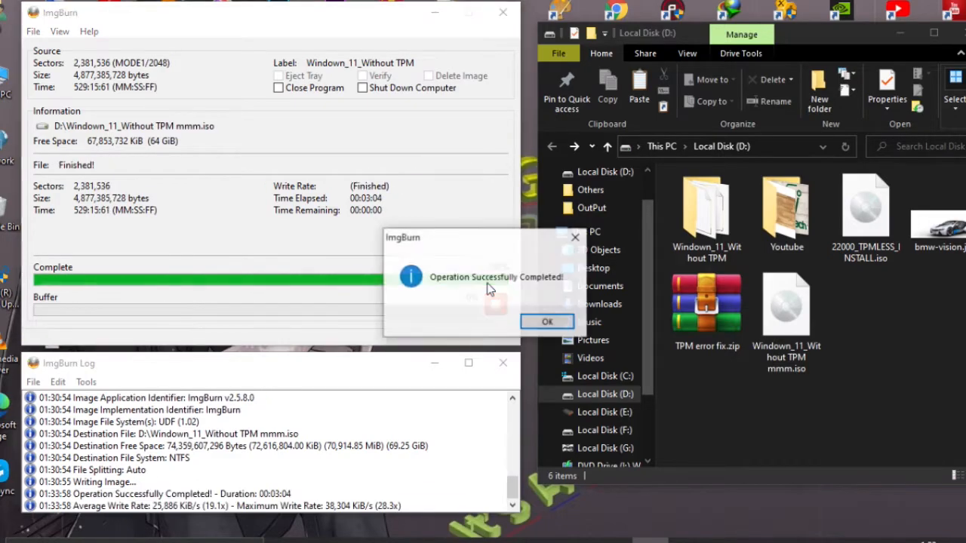
- Acknowledge the finished build, close ImgBurn and move the Local Disk (D:) window toward the middle of the desktop
click(548, 322)
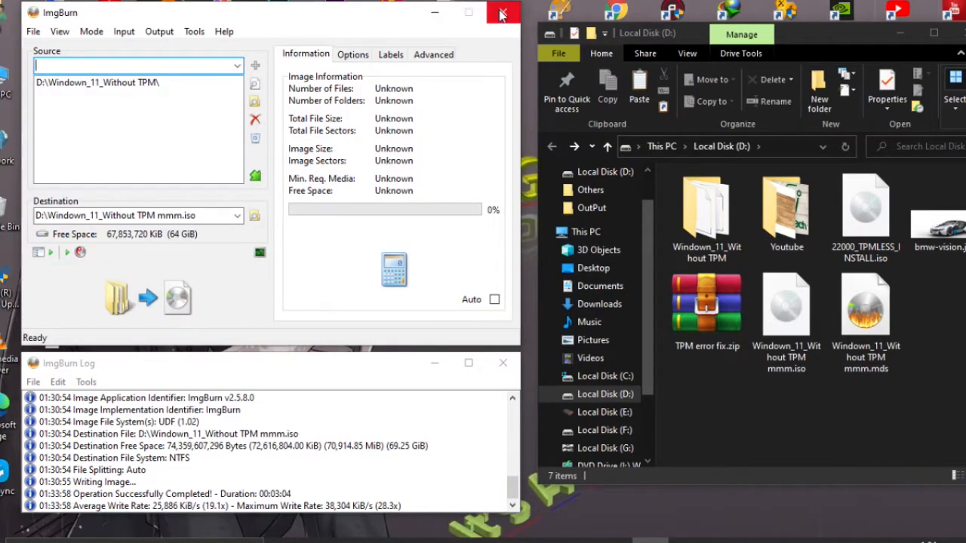
click(502, 14)
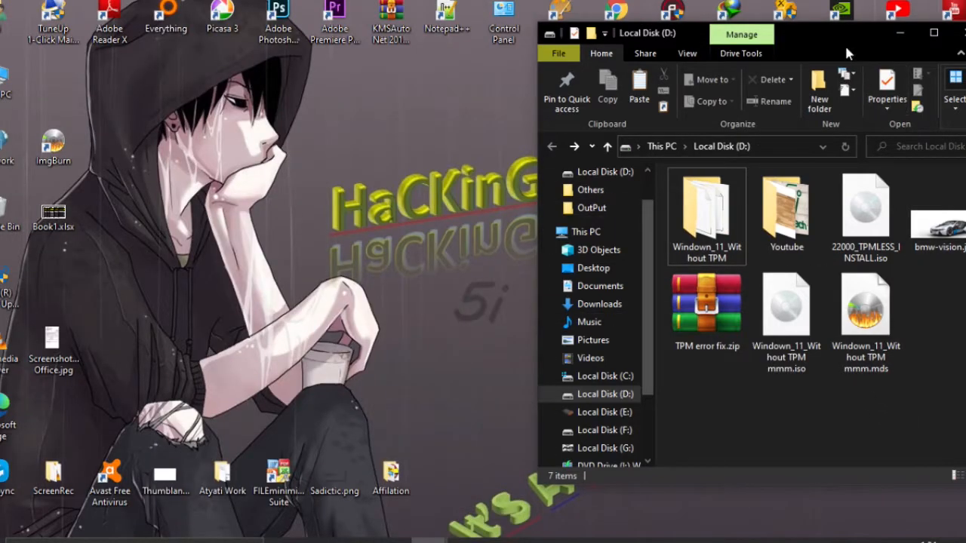
drag(813, 37, 568, 24)
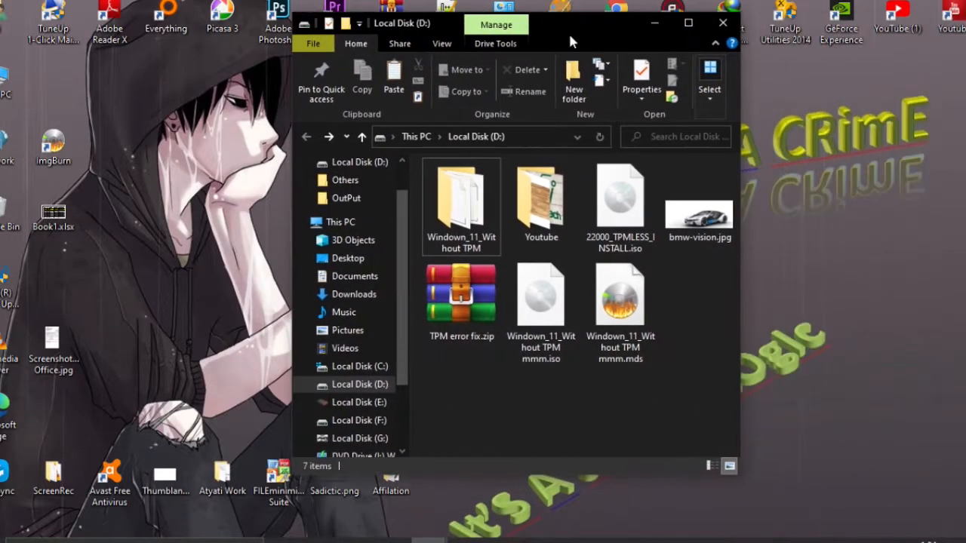
- Open Windown_11_Without TPM mmm.mds in ImgBurn to view the disc-writing source and destination drive, then close ImgBurn
click(643, 321)
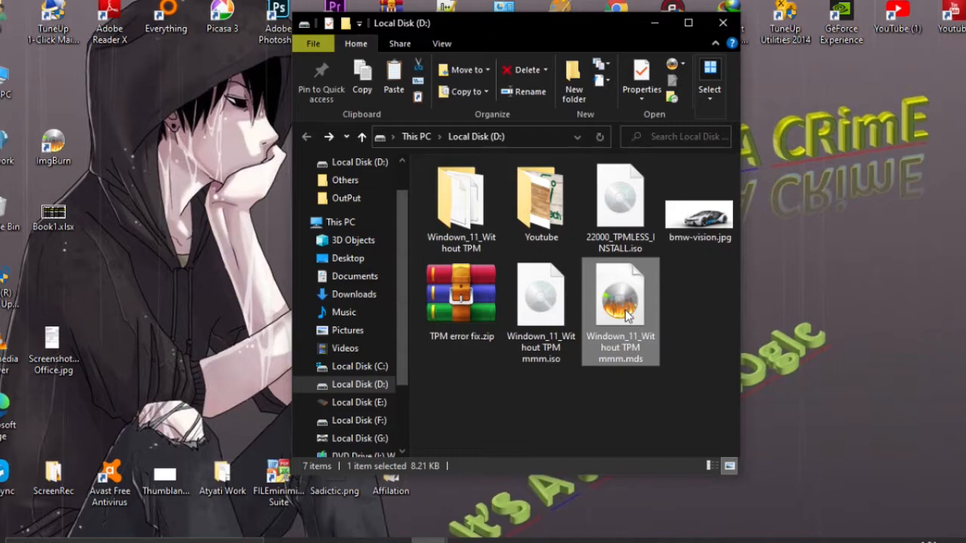
double_click(626, 311)
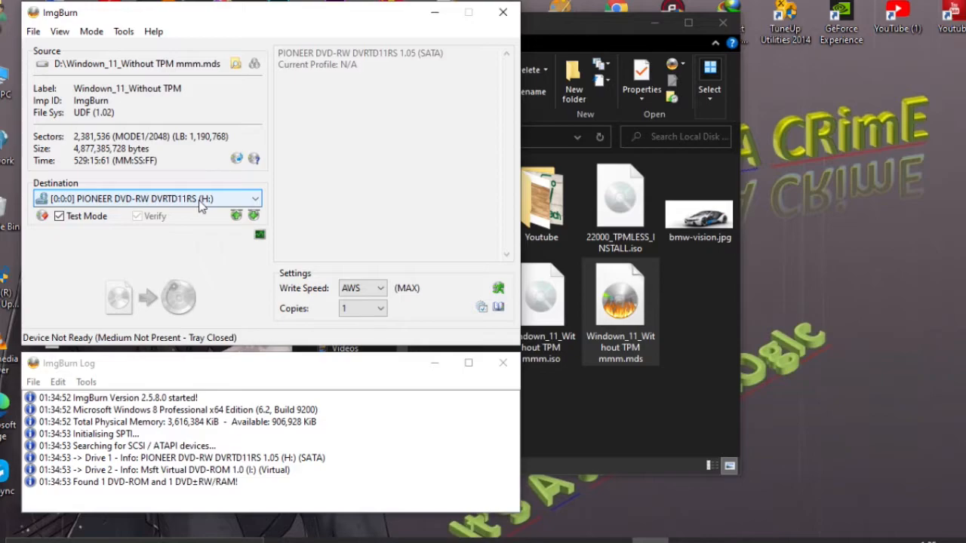
click(202, 207)
click(199, 217)
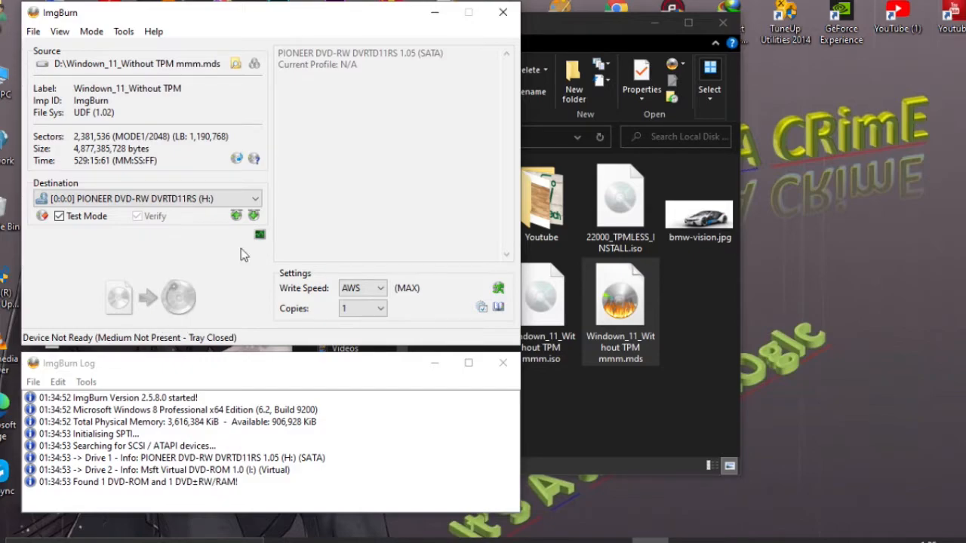
click(501, 15)
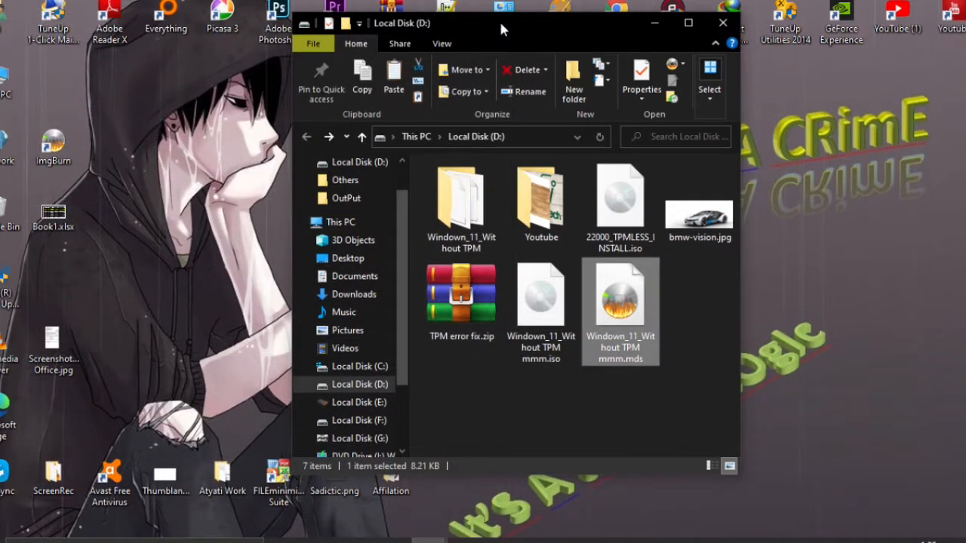
- Delete the Windown_11_Without TPM mmm.mds file from Local Disk (D:), keeping the ISO file
drag(500, 24, 589, 24)
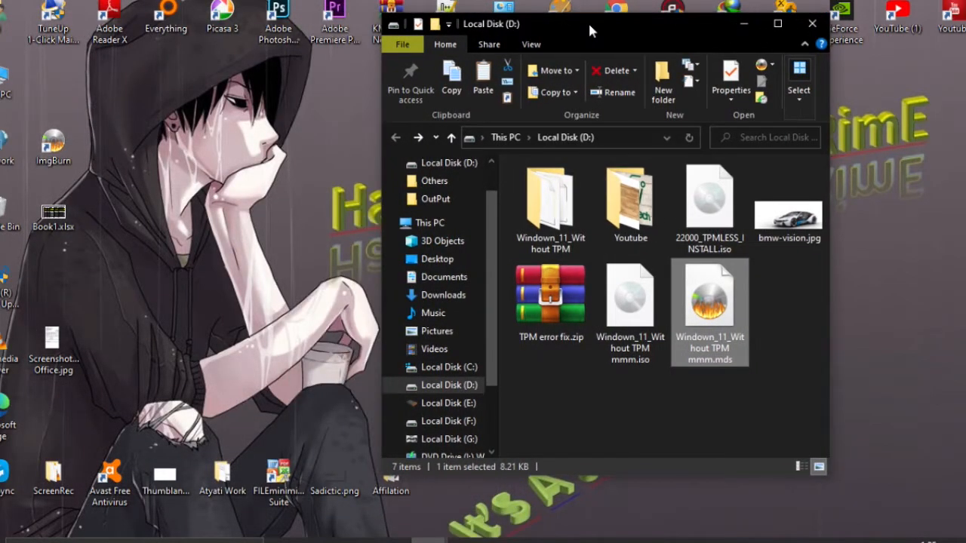
click(640, 379)
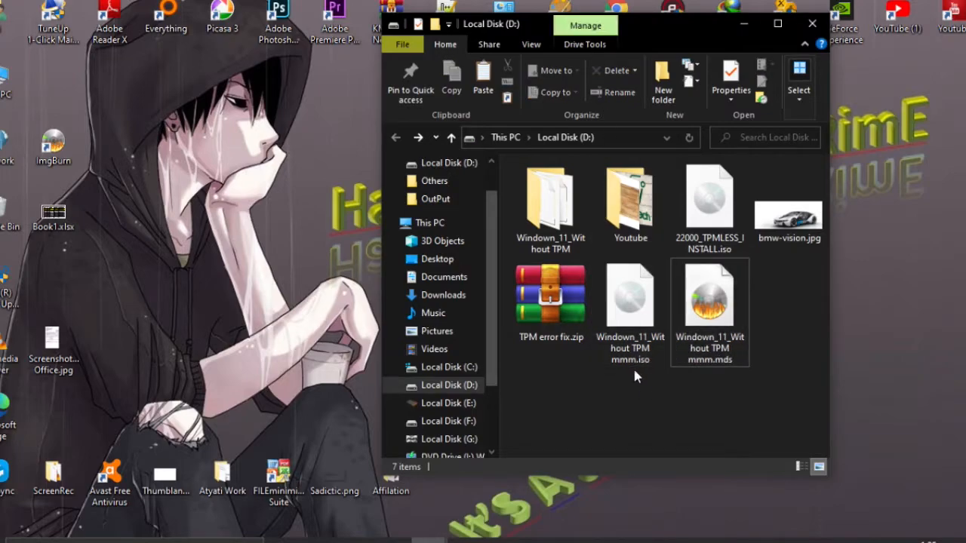
mouse_move(636, 318)
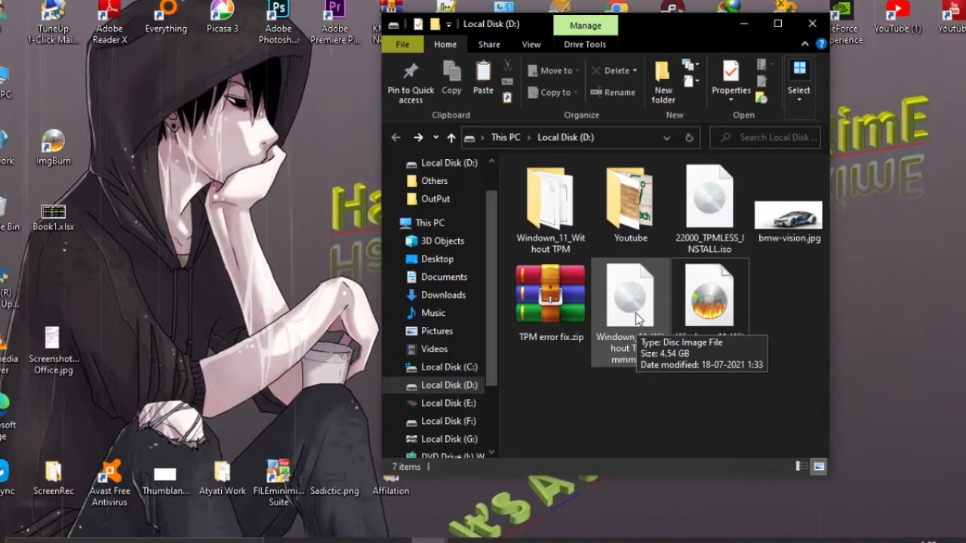
double_click(723, 290)
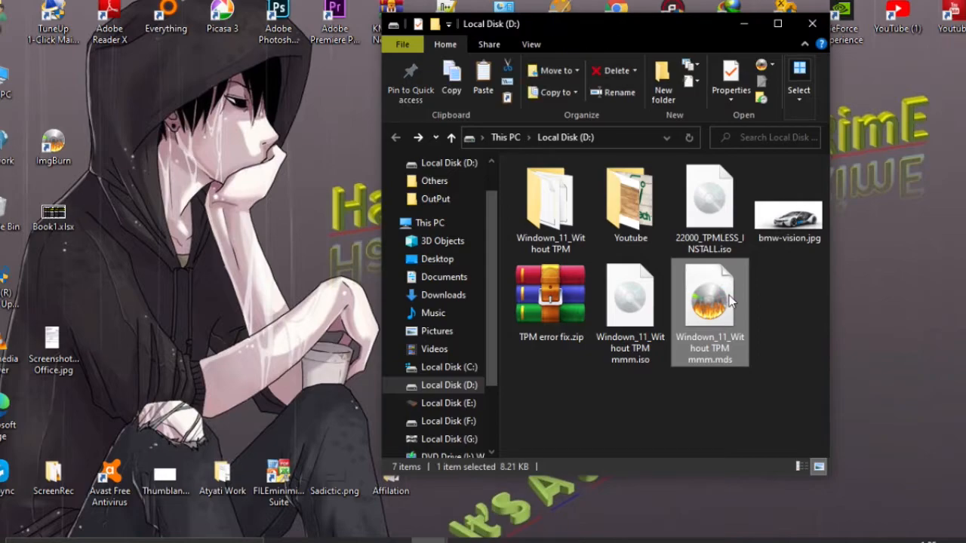
key(Delete)
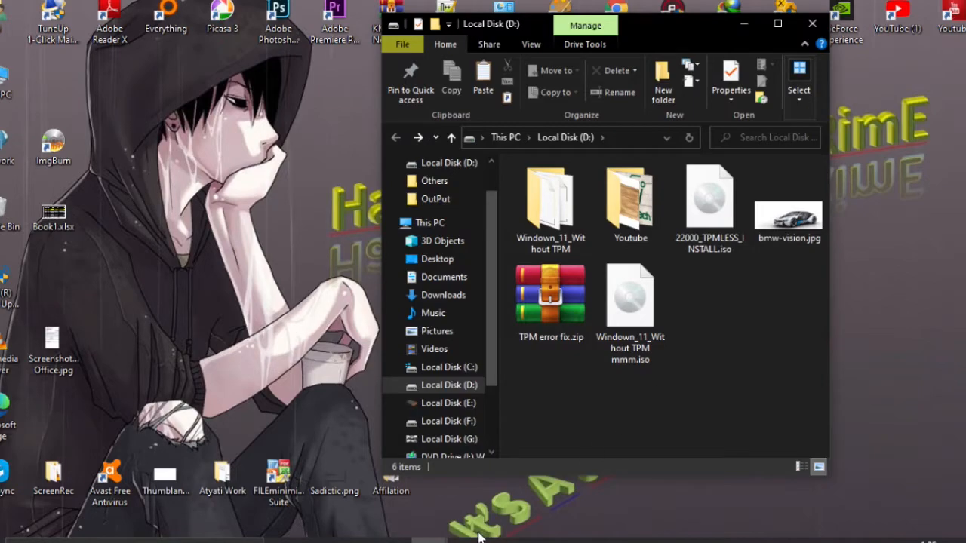
- Switch to Chrome, search for rufus, open the rufus.ie site and locate its Download section with Rufus 3.14
mouse_move(429, 541)
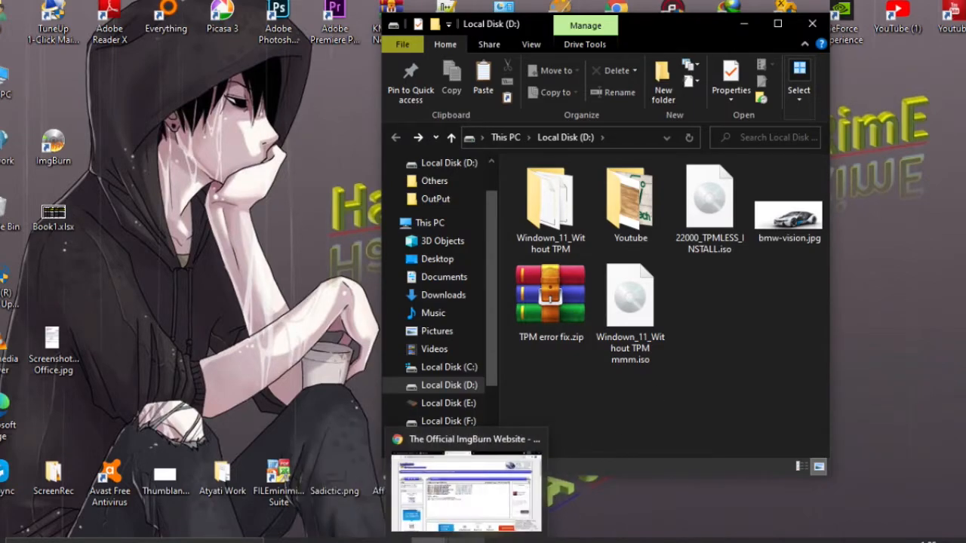
click(462, 487)
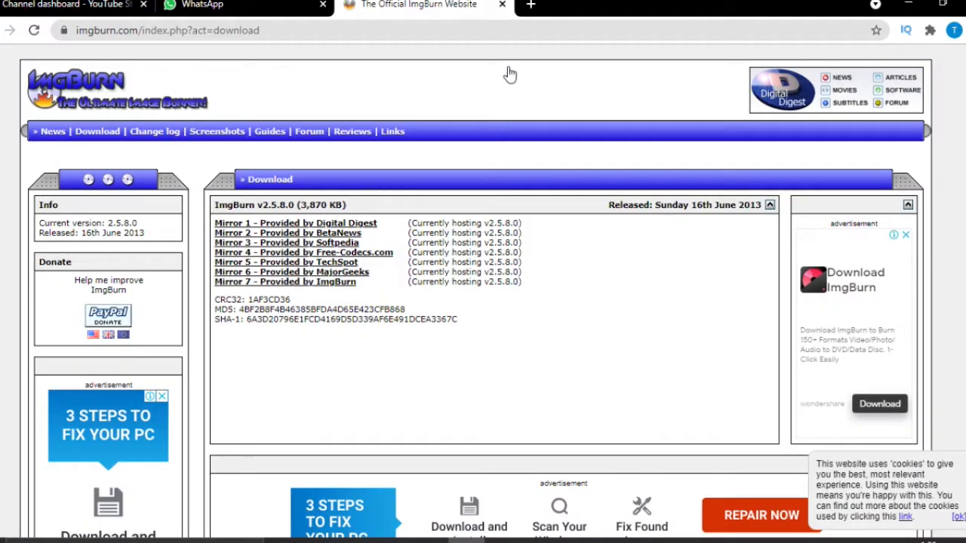
click(437, 23)
text(rufus)
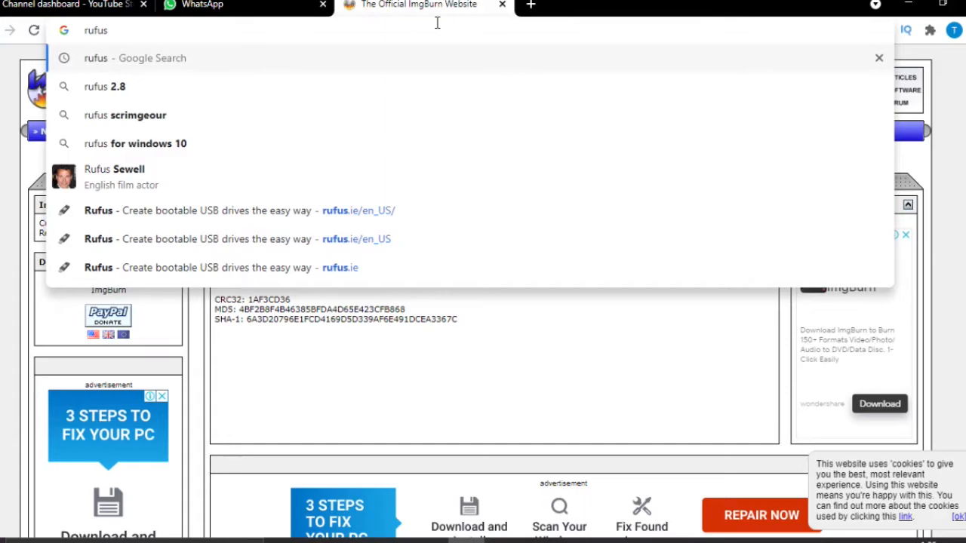
key(Return)
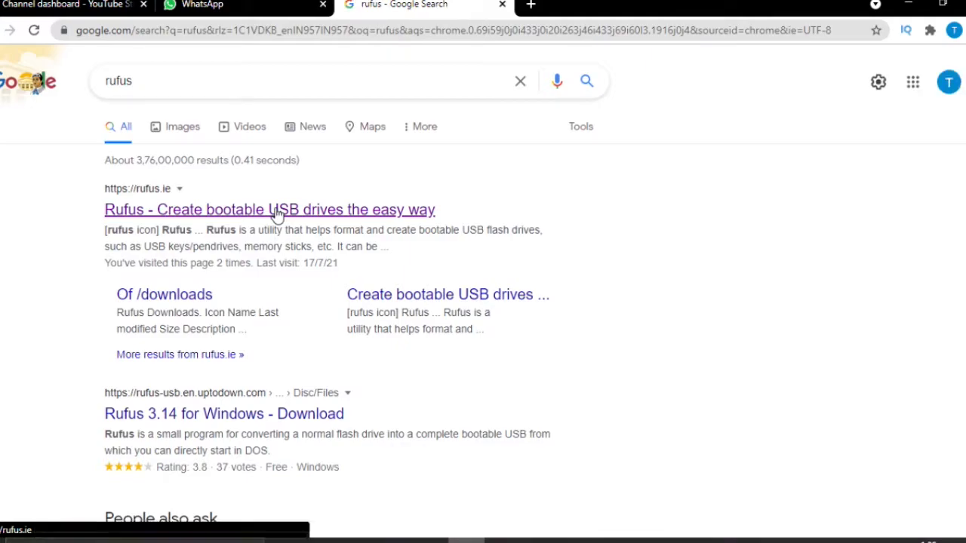
click(235, 217)
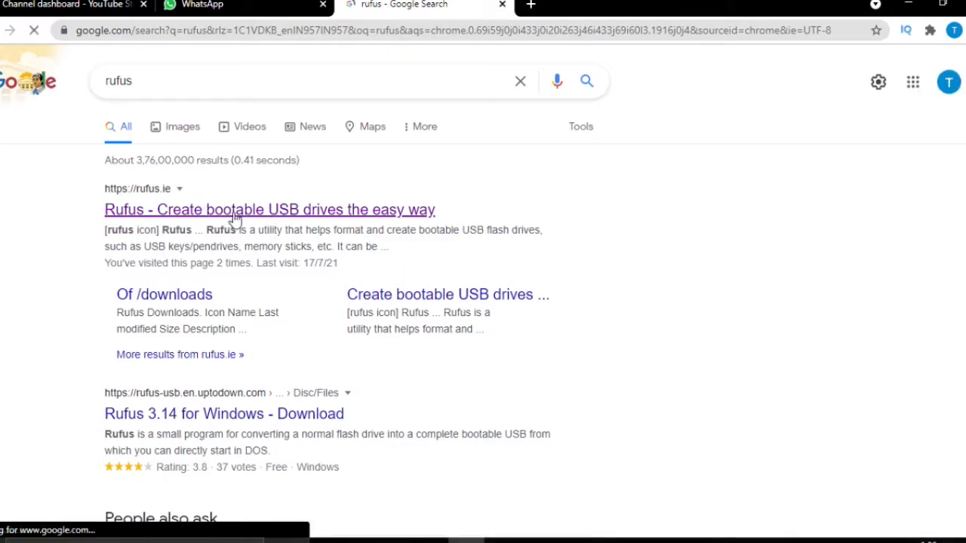
scroll(441, 275, down, 3)
scroll(439, 268, down, 8)
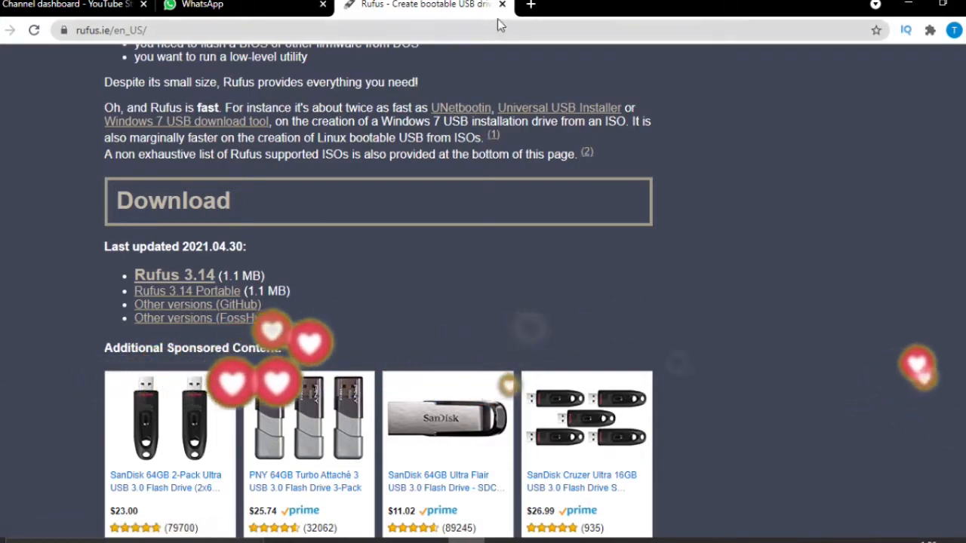
- Minimise the browser, place the Programs download folder beside the Local Disk (D:) window and select rufus-3.14.exe
click(904, 5)
mouse_move(428, 539)
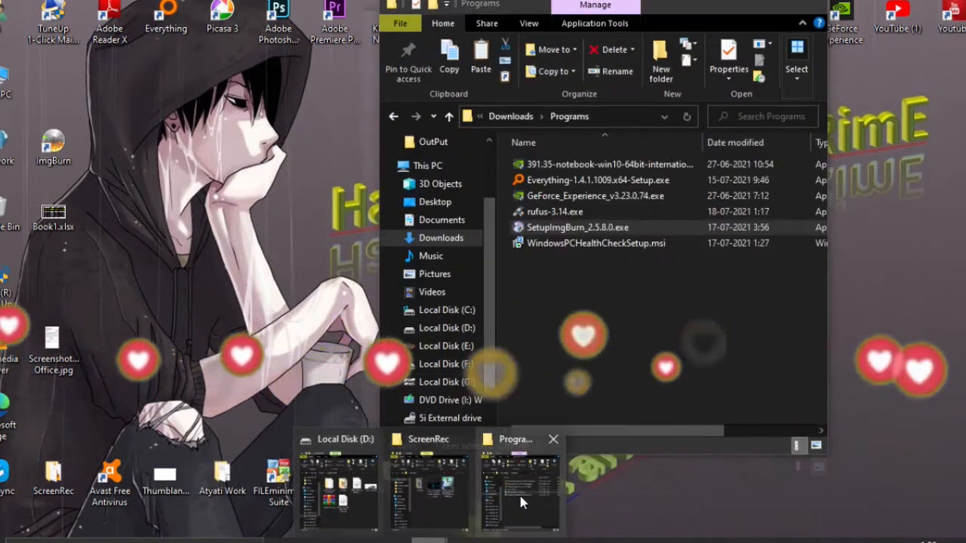
click(520, 496)
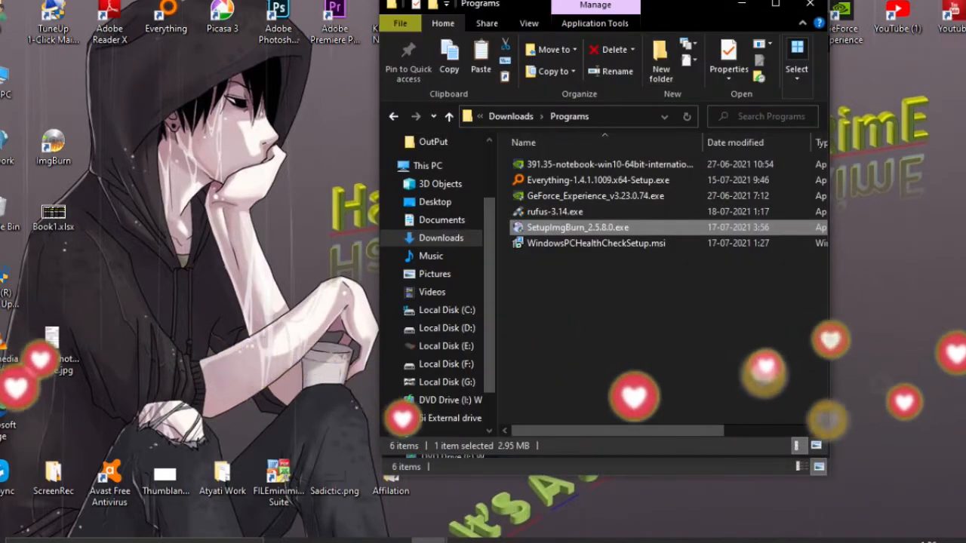
drag(679, 11, 308, 36)
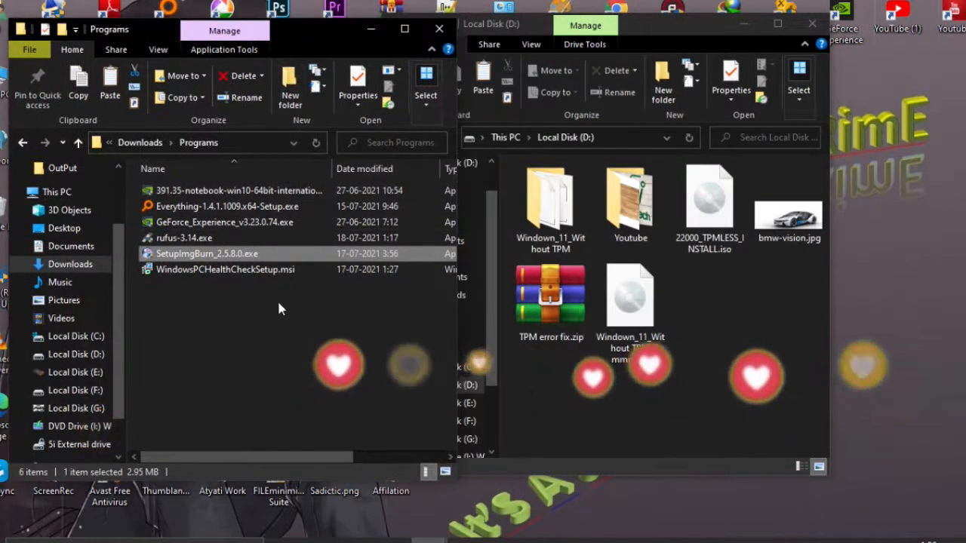
click(182, 239)
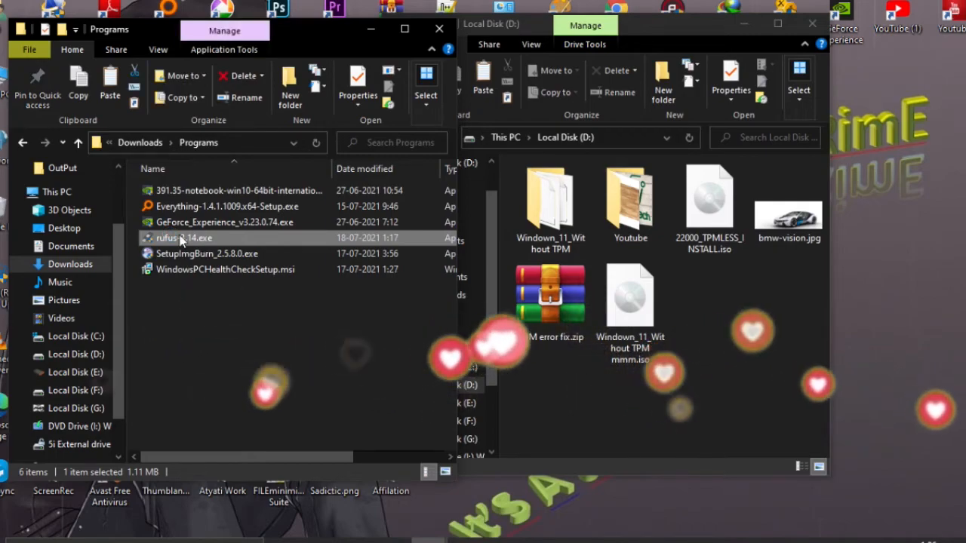
click(177, 276)
click(175, 239)
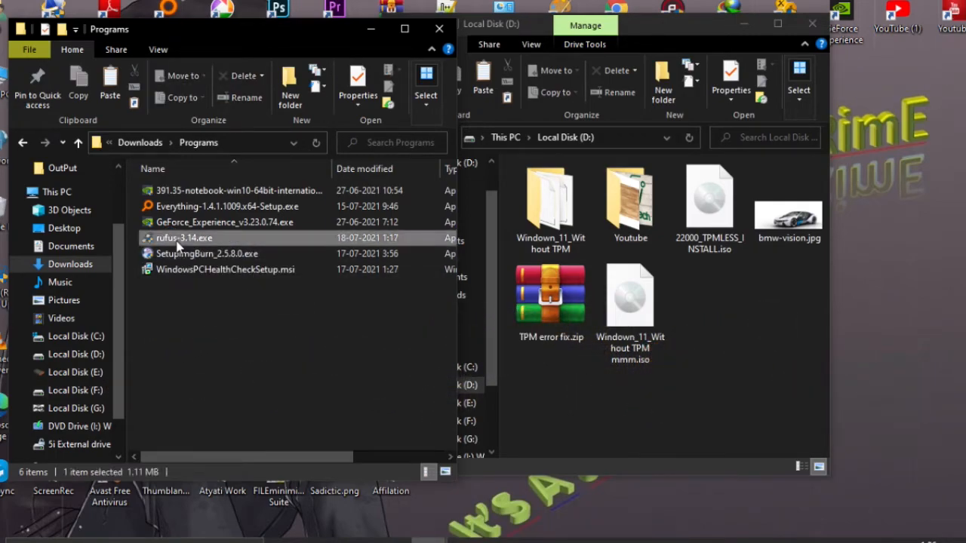
- Run rufus-3.14.exe as administrator and place its window beside the Local Disk (D:) window
right_click(175, 239)
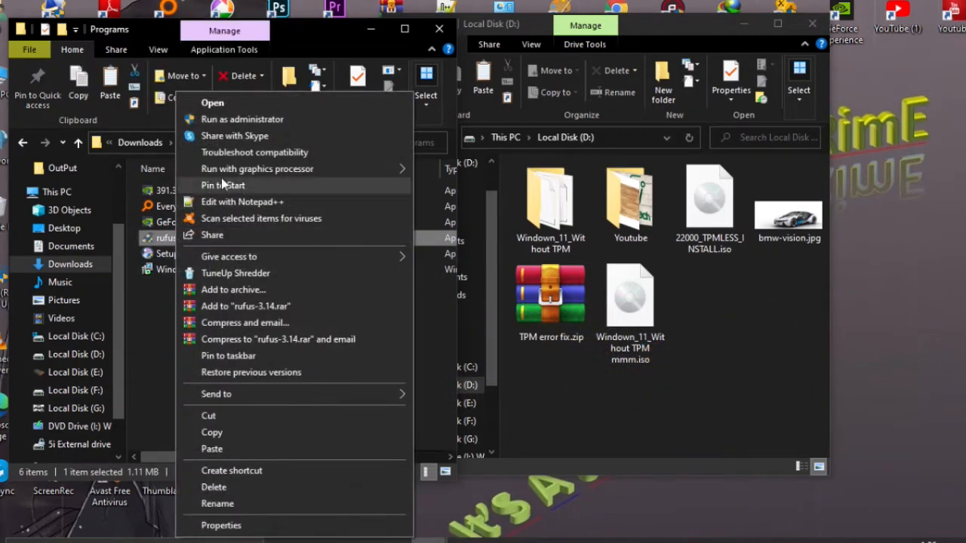
click(246, 119)
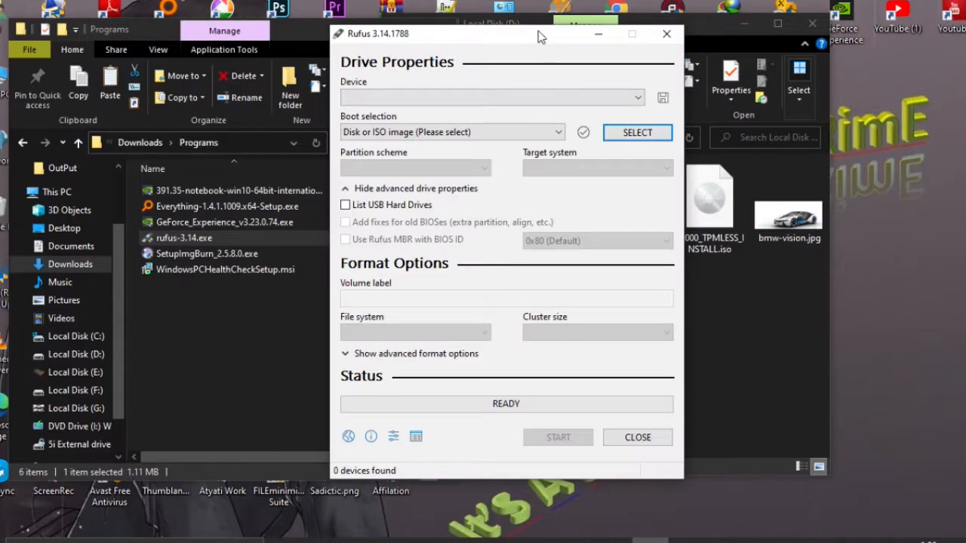
drag(522, 33, 254, 39)
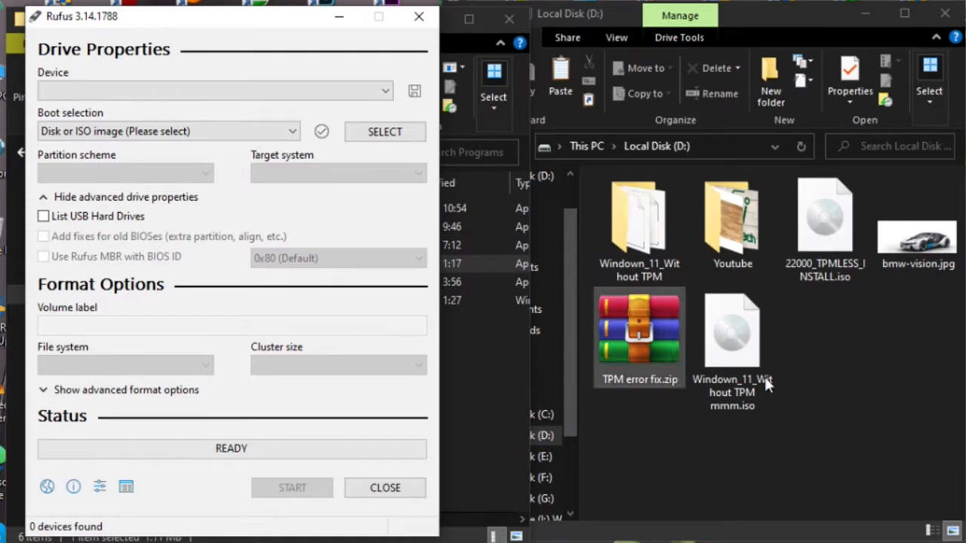
- Examine the two ISO files on Local Disk (D:), 22000_TPMLESS_INSTALL.iso and Windown_11_Without TPM mmm.iso
click(816, 411)
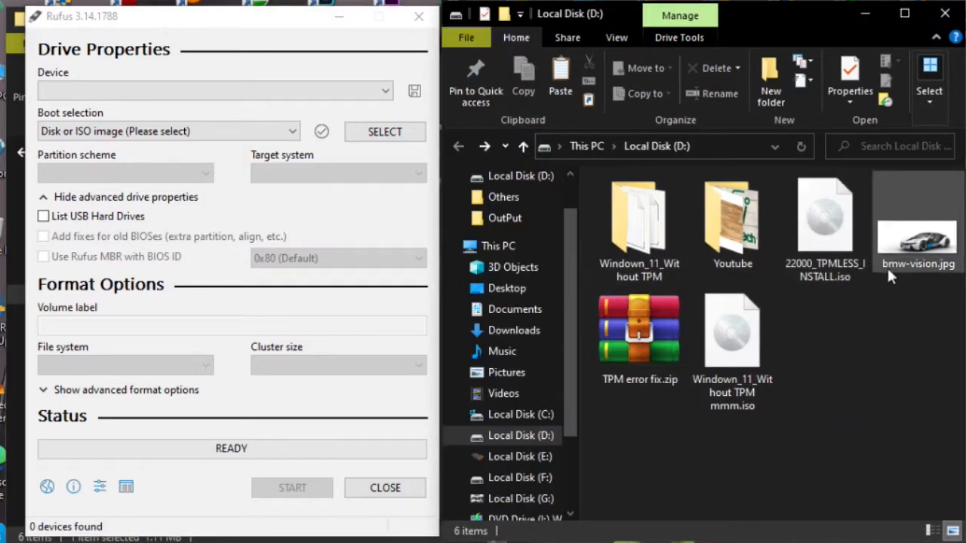
click(748, 353)
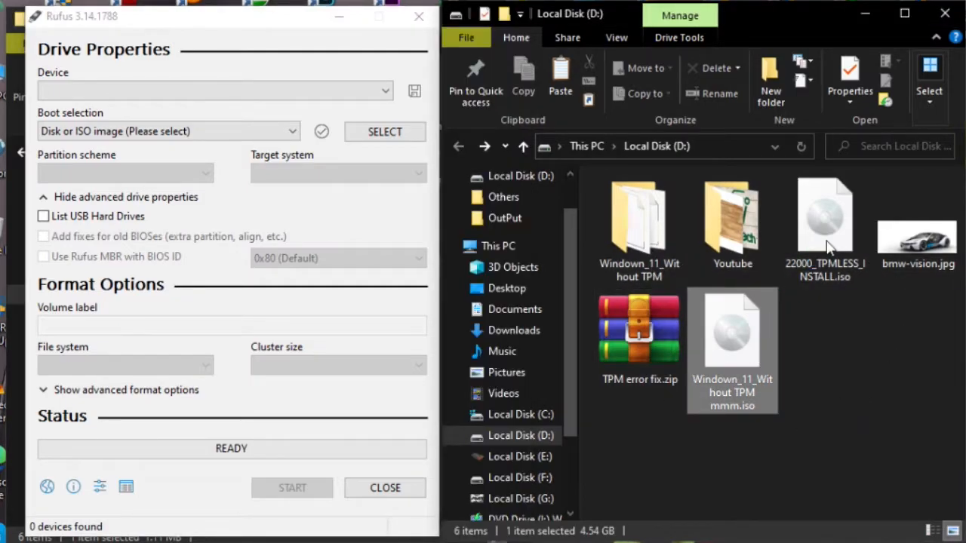
click(827, 237)
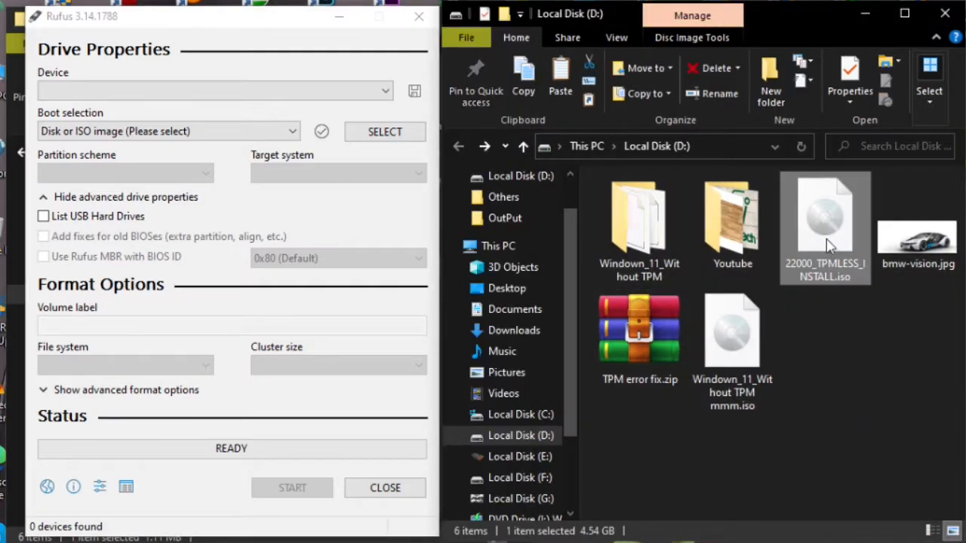
click(829, 376)
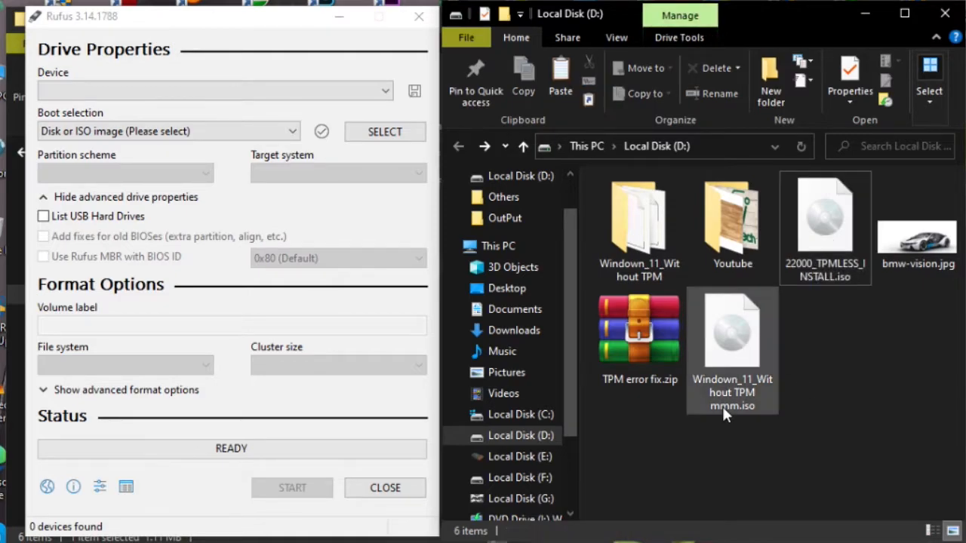
mouse_move(736, 353)
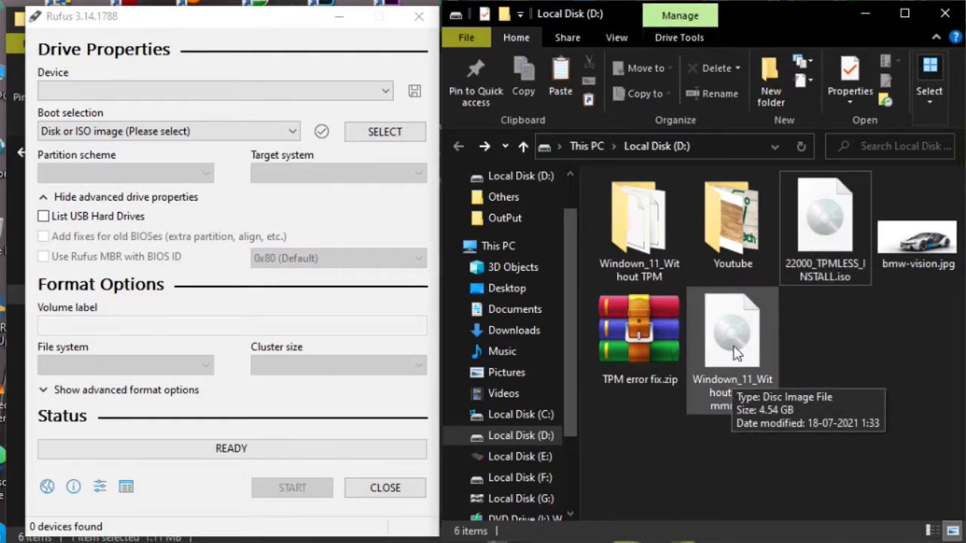
mouse_move(814, 230)
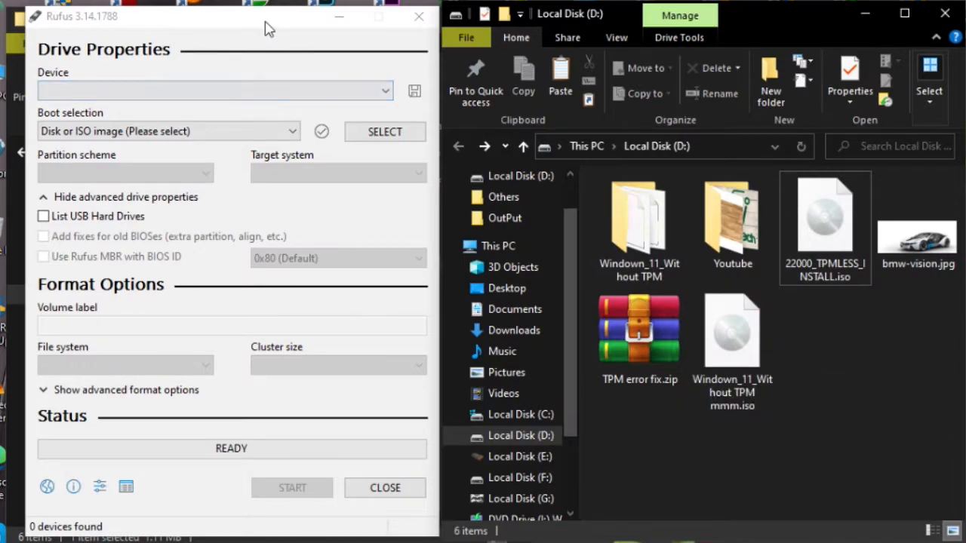
click(730, 343)
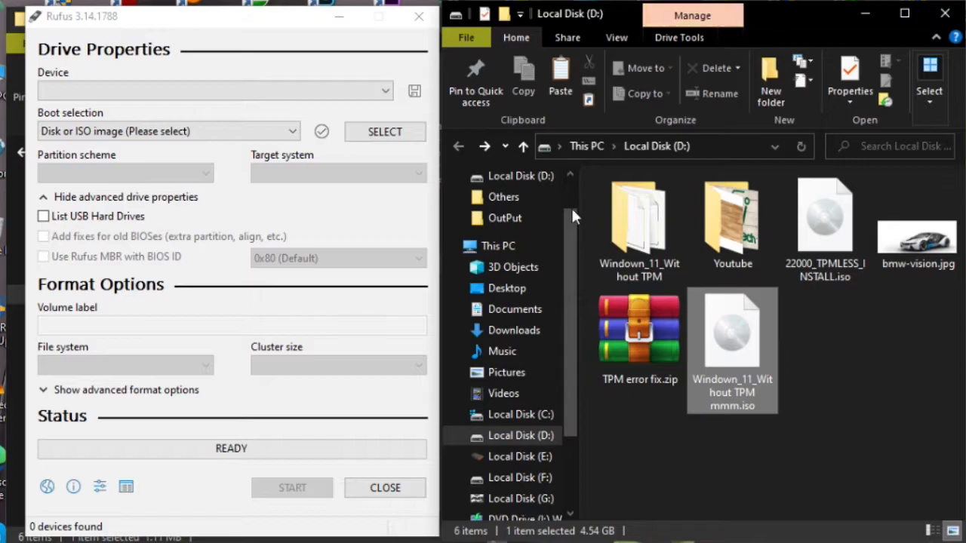
- Return to Rufus and open the file selection for the boot image
click(249, 21)
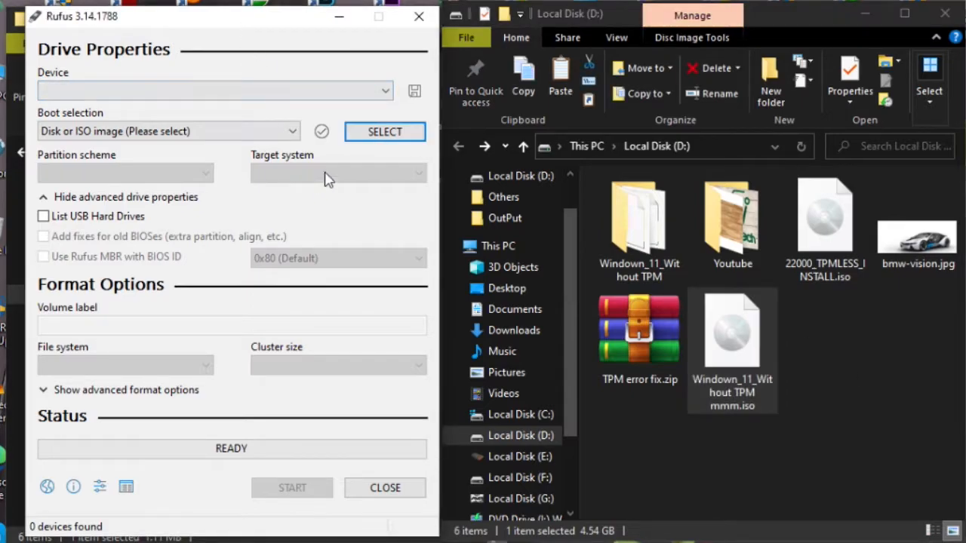
click(370, 134)
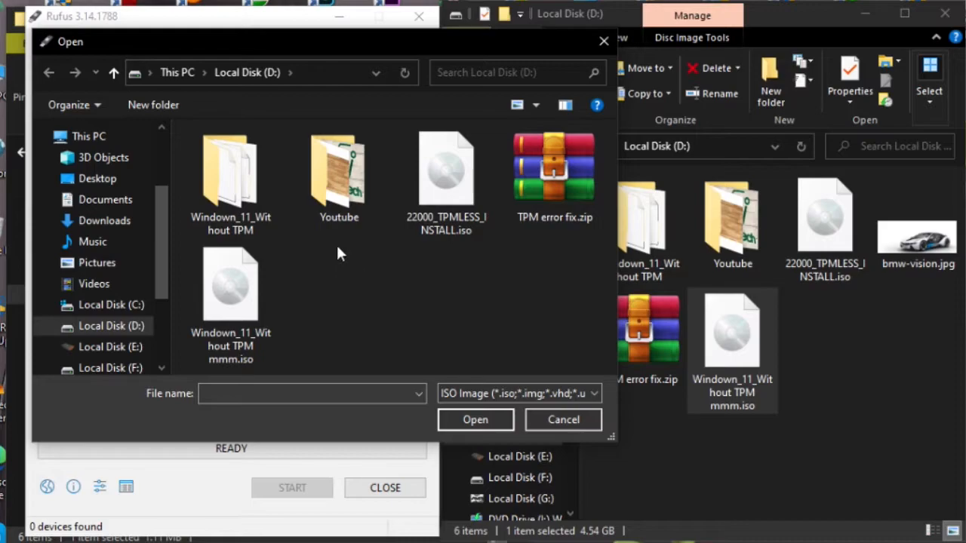
double_click(246, 190)
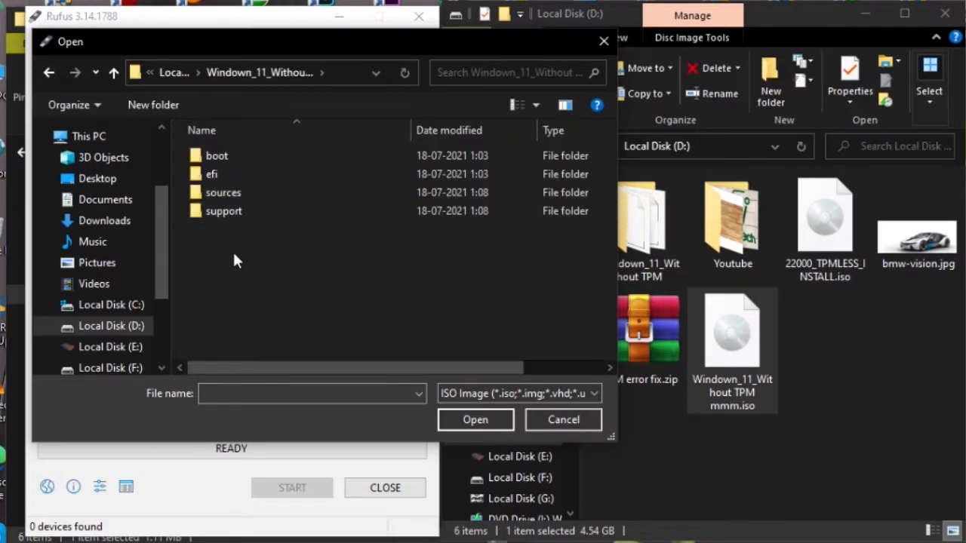
double_click(227, 211)
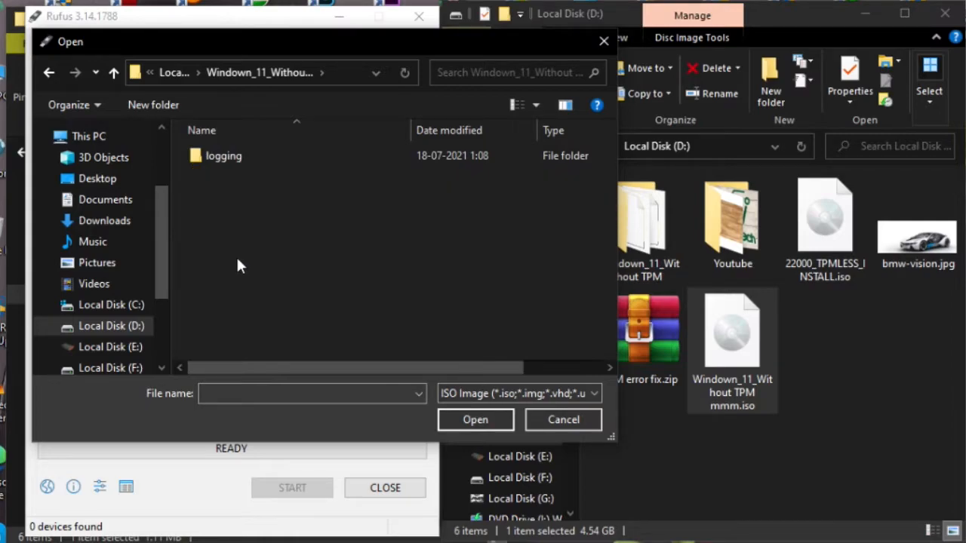
double_click(213, 159)
double_click(219, 158)
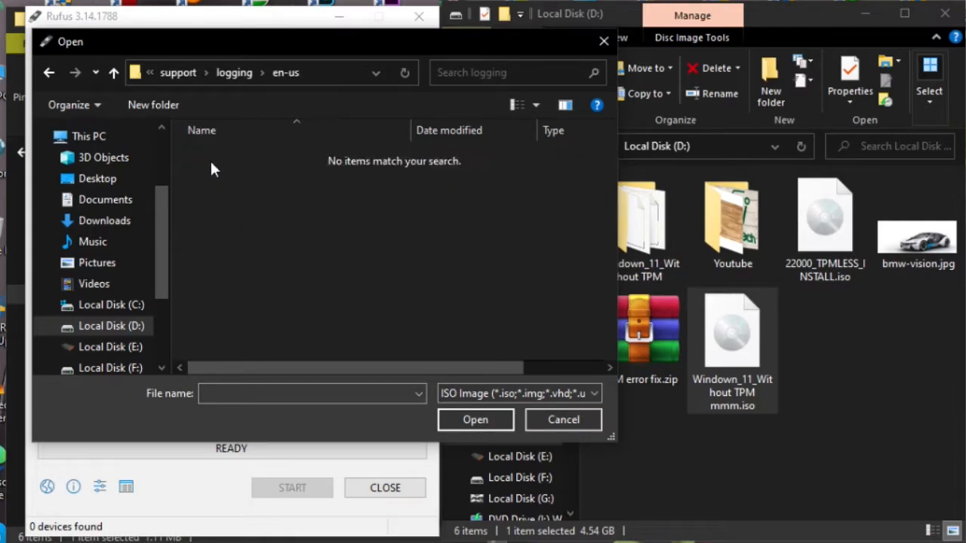
click(55, 72)
click(55, 72)
click(55, 72)
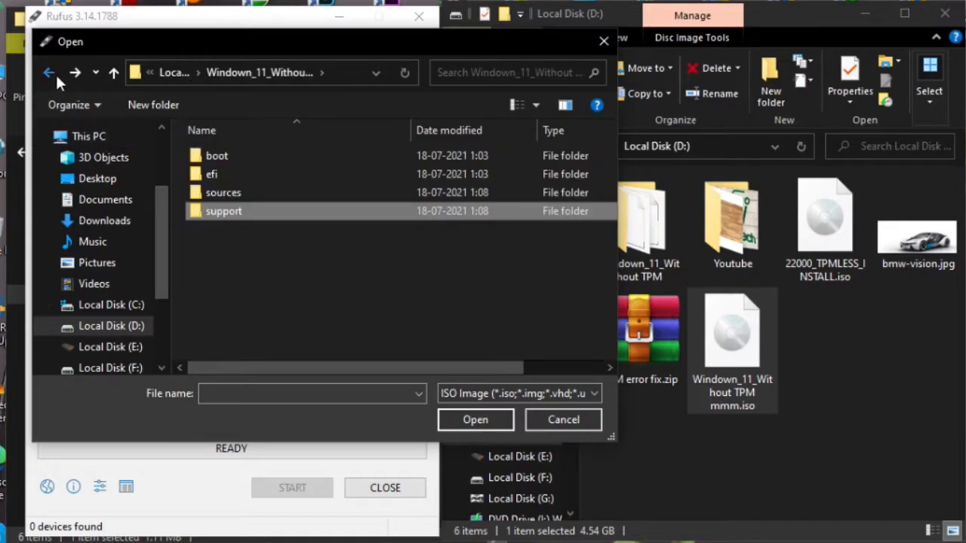
click(56, 72)
click(350, 294)
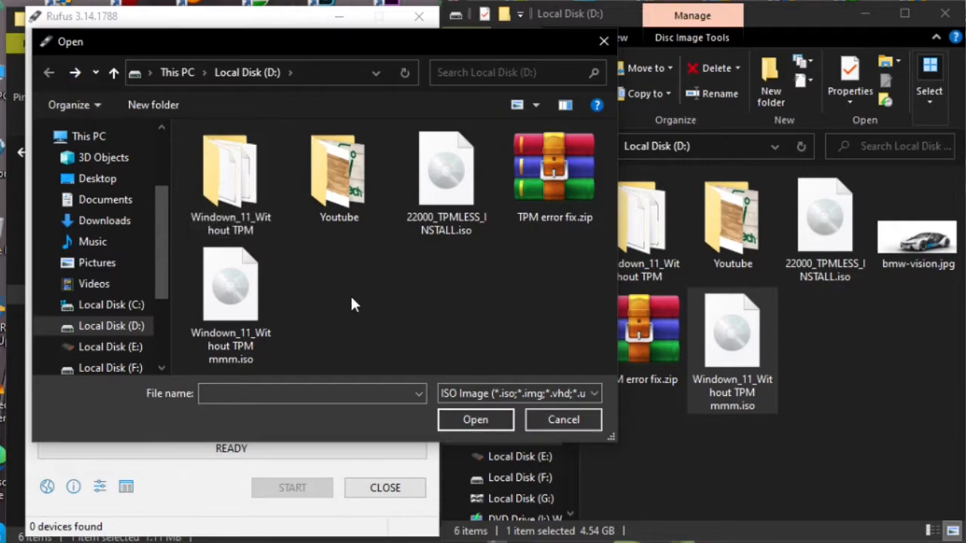
- Load Windown_11_Without TPM mmm.iso from Local Disk (D:) as the boot image
click(443, 198)
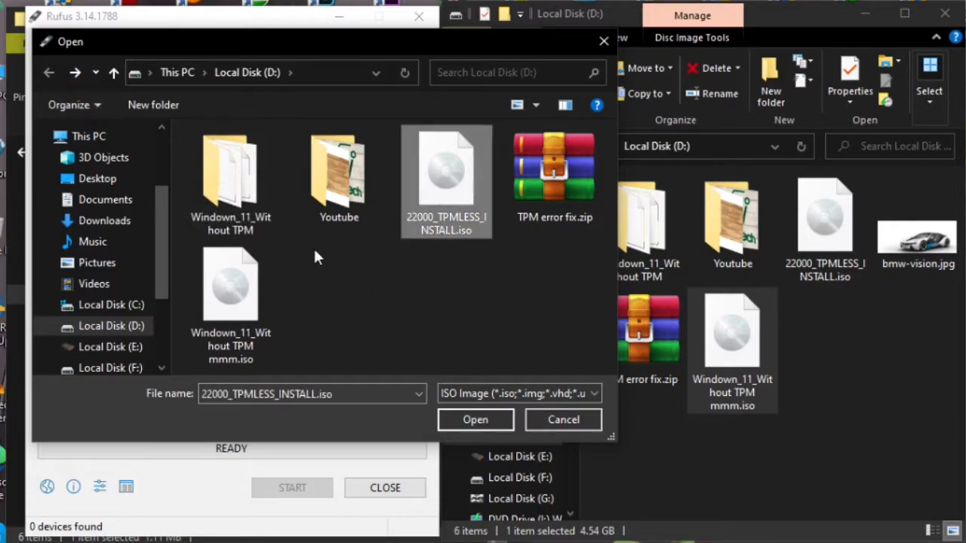
click(230, 288)
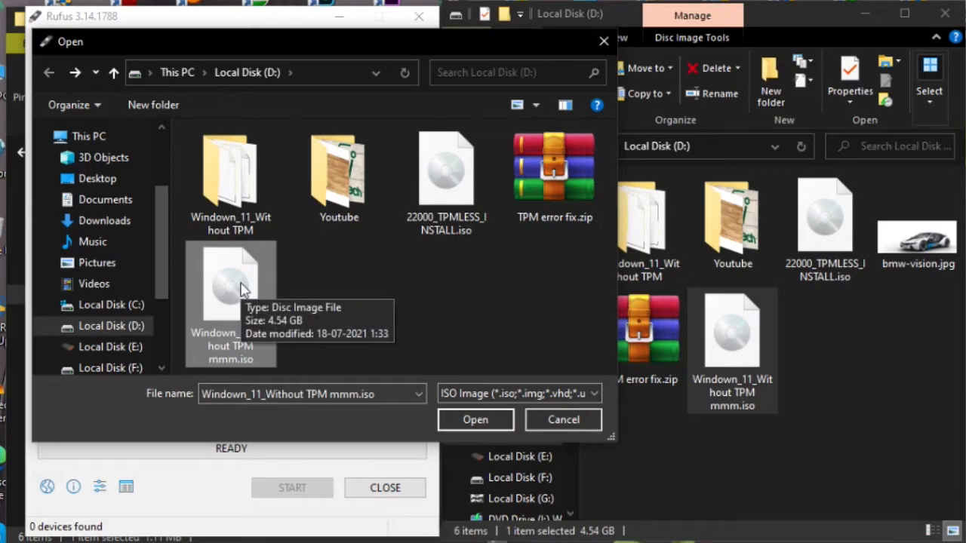
click(482, 418)
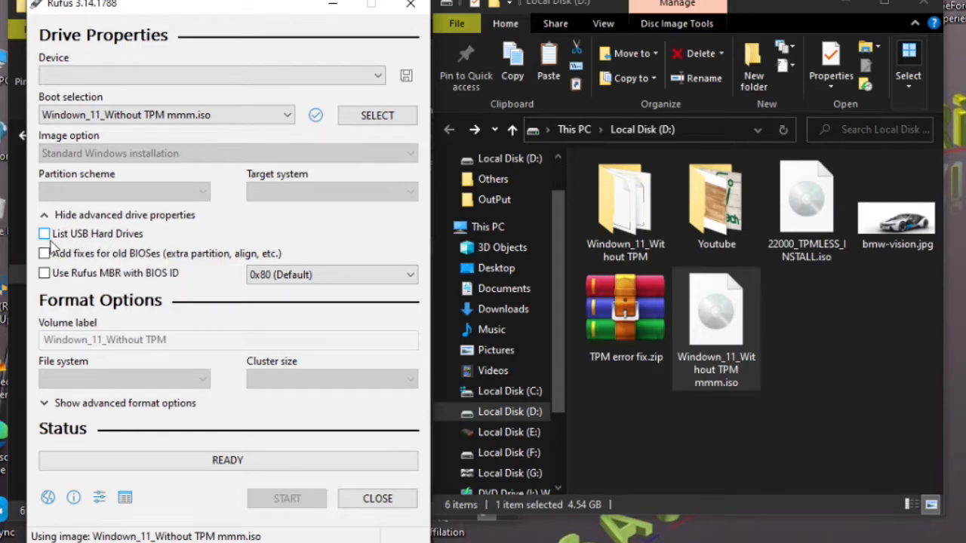
- Enable listing of USB hard drives and use 5i External drive (J:) [1TB] as the target device
click(44, 235)
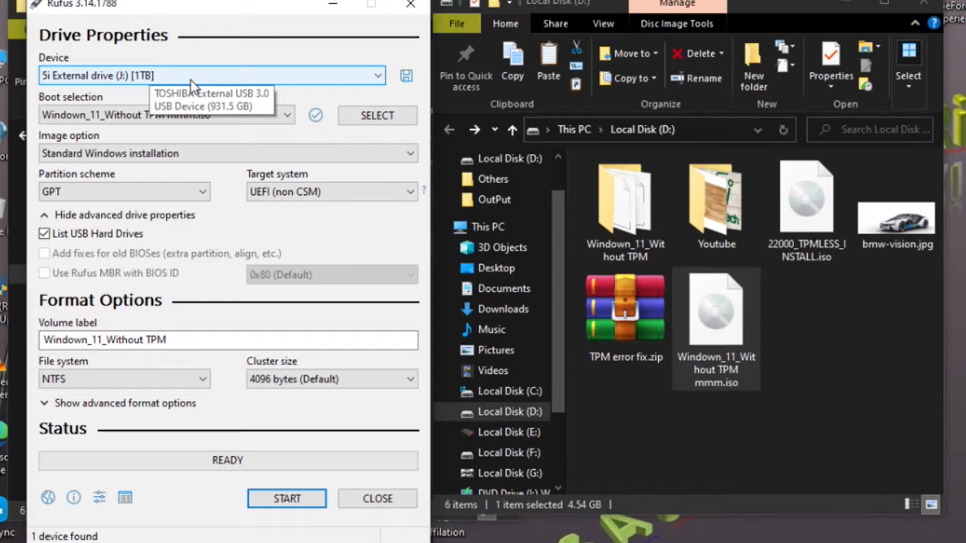
click(190, 79)
click(191, 82)
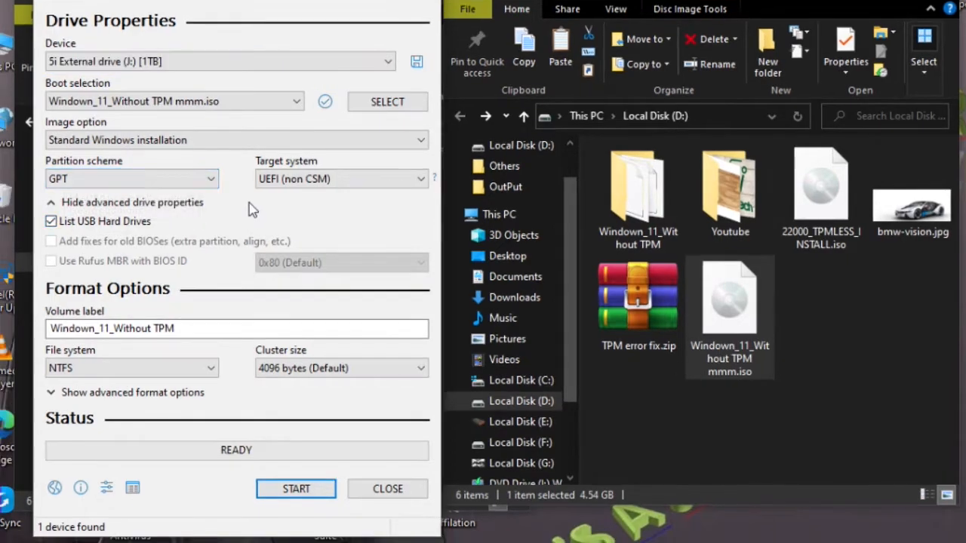
- Set the partition scheme to MBR and choose NTFS as the file system
click(202, 181)
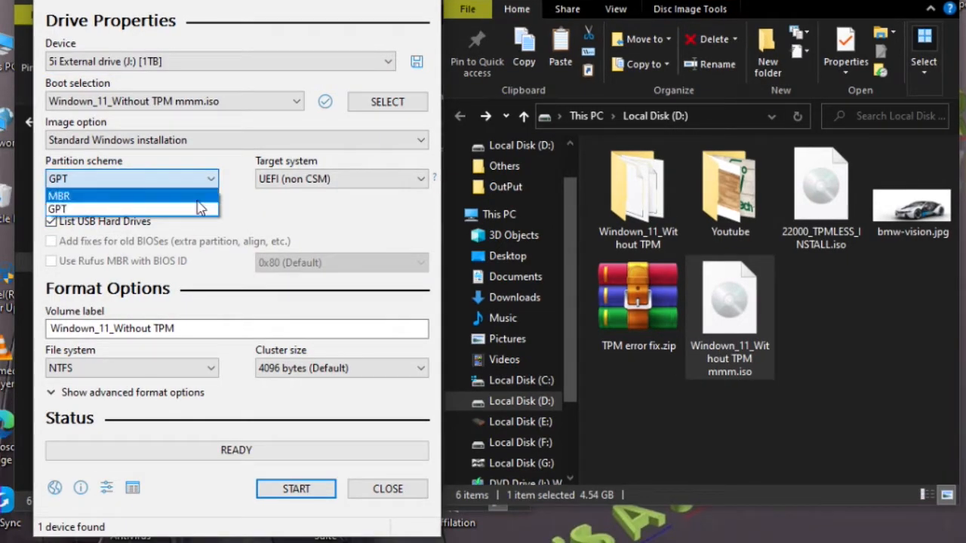
click(198, 197)
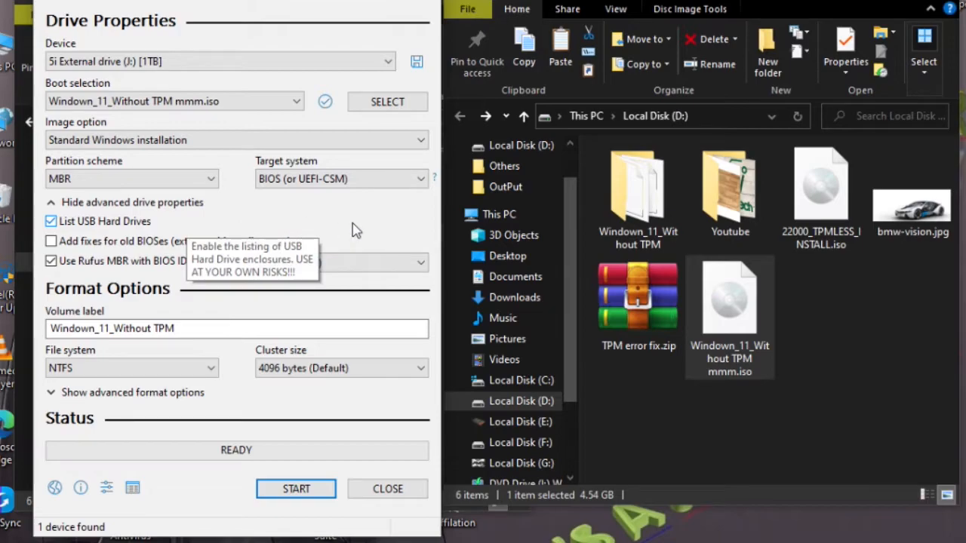
click(152, 369)
click(139, 382)
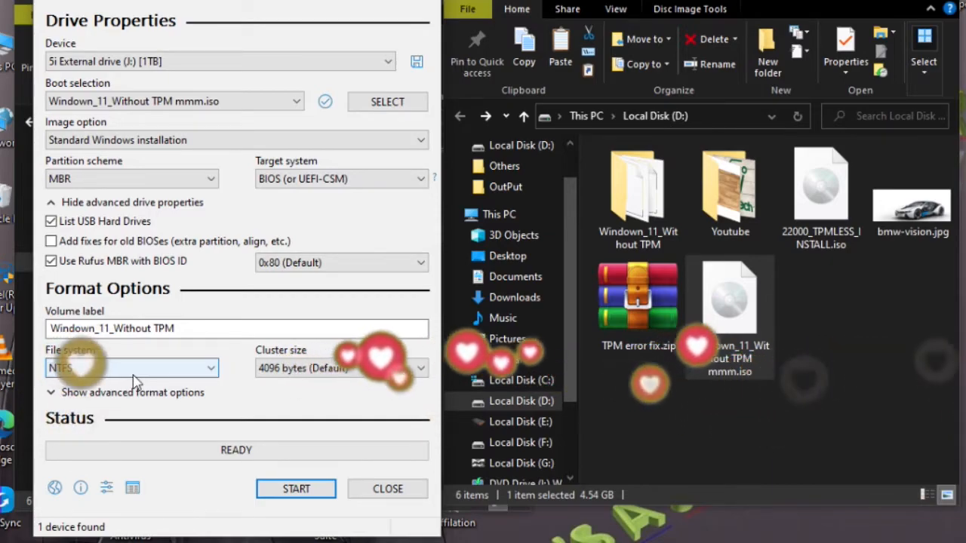
click(208, 368)
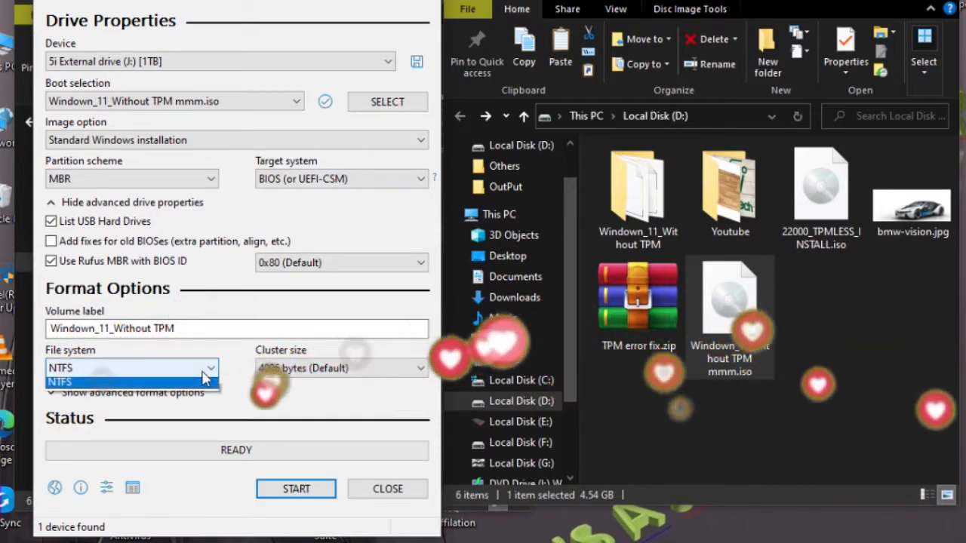
click(254, 401)
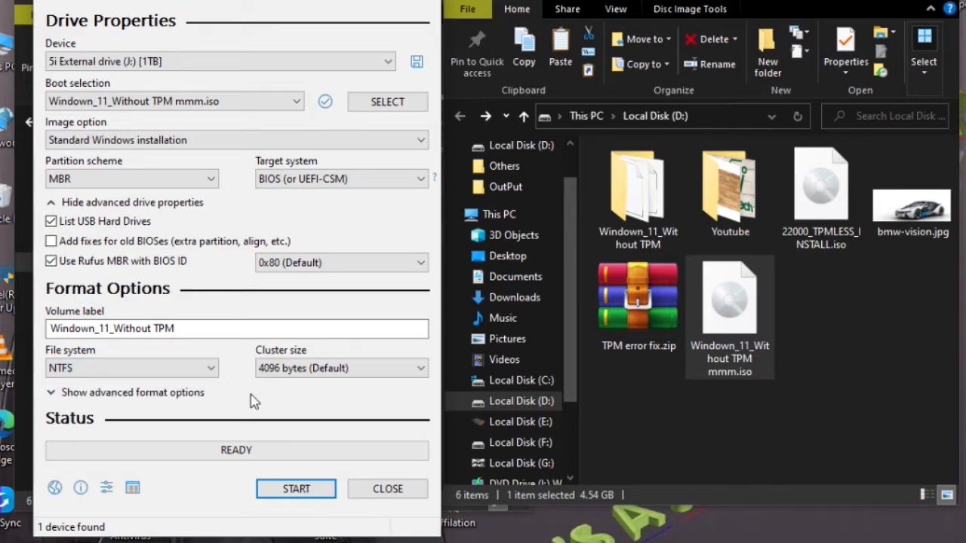